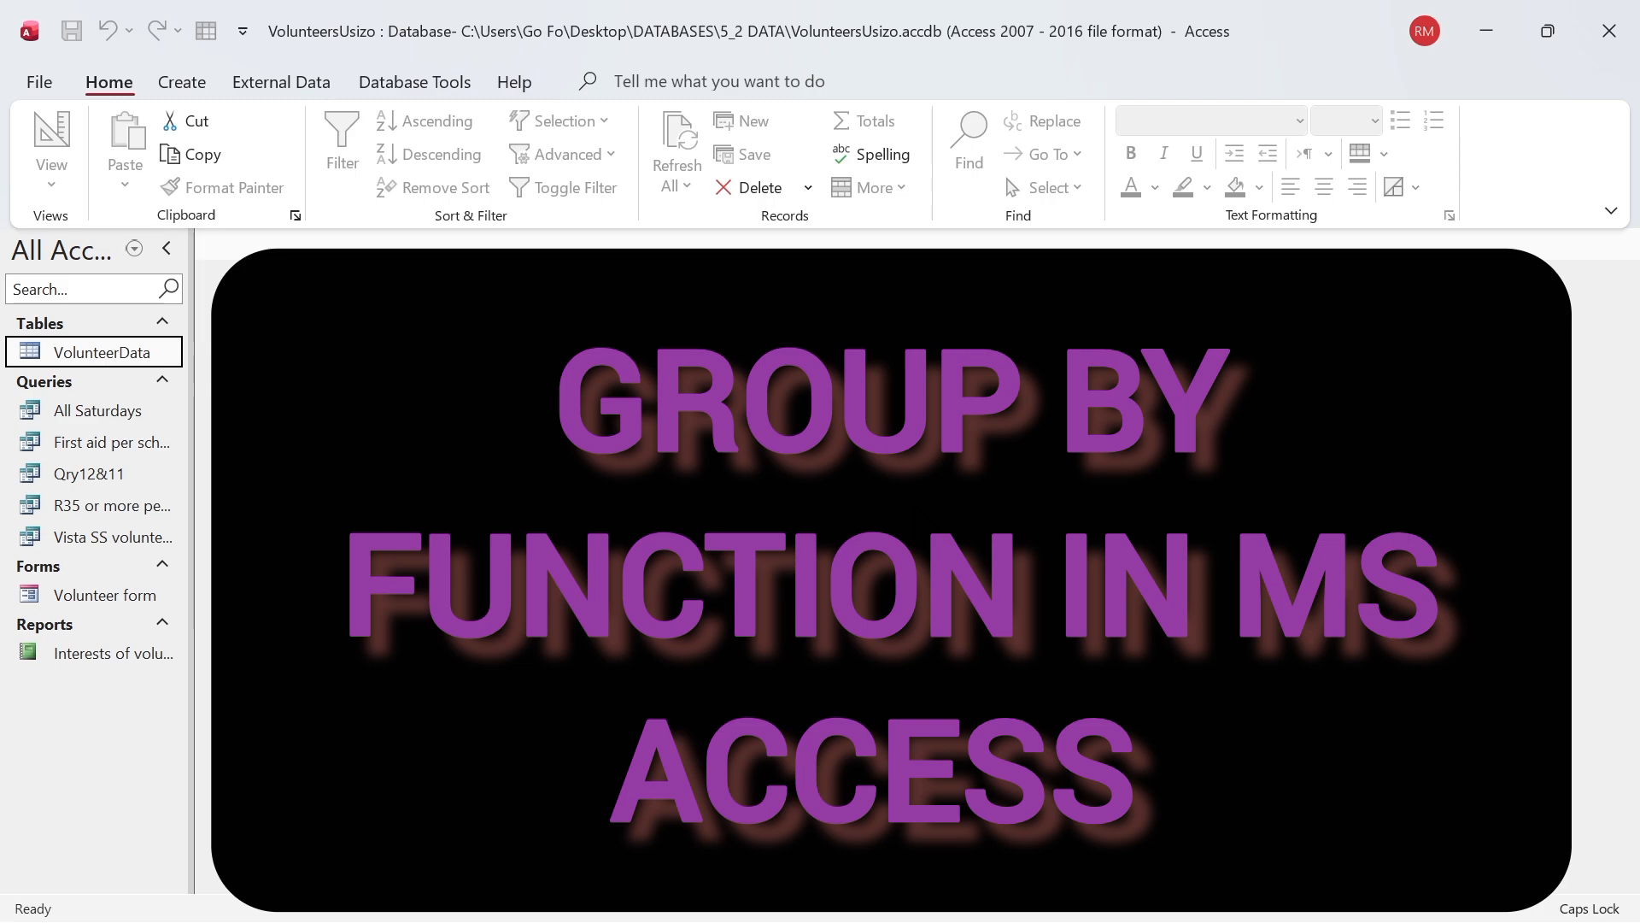
Step: View the records in the VolunteerData table, and close the table
double_click(137, 359)
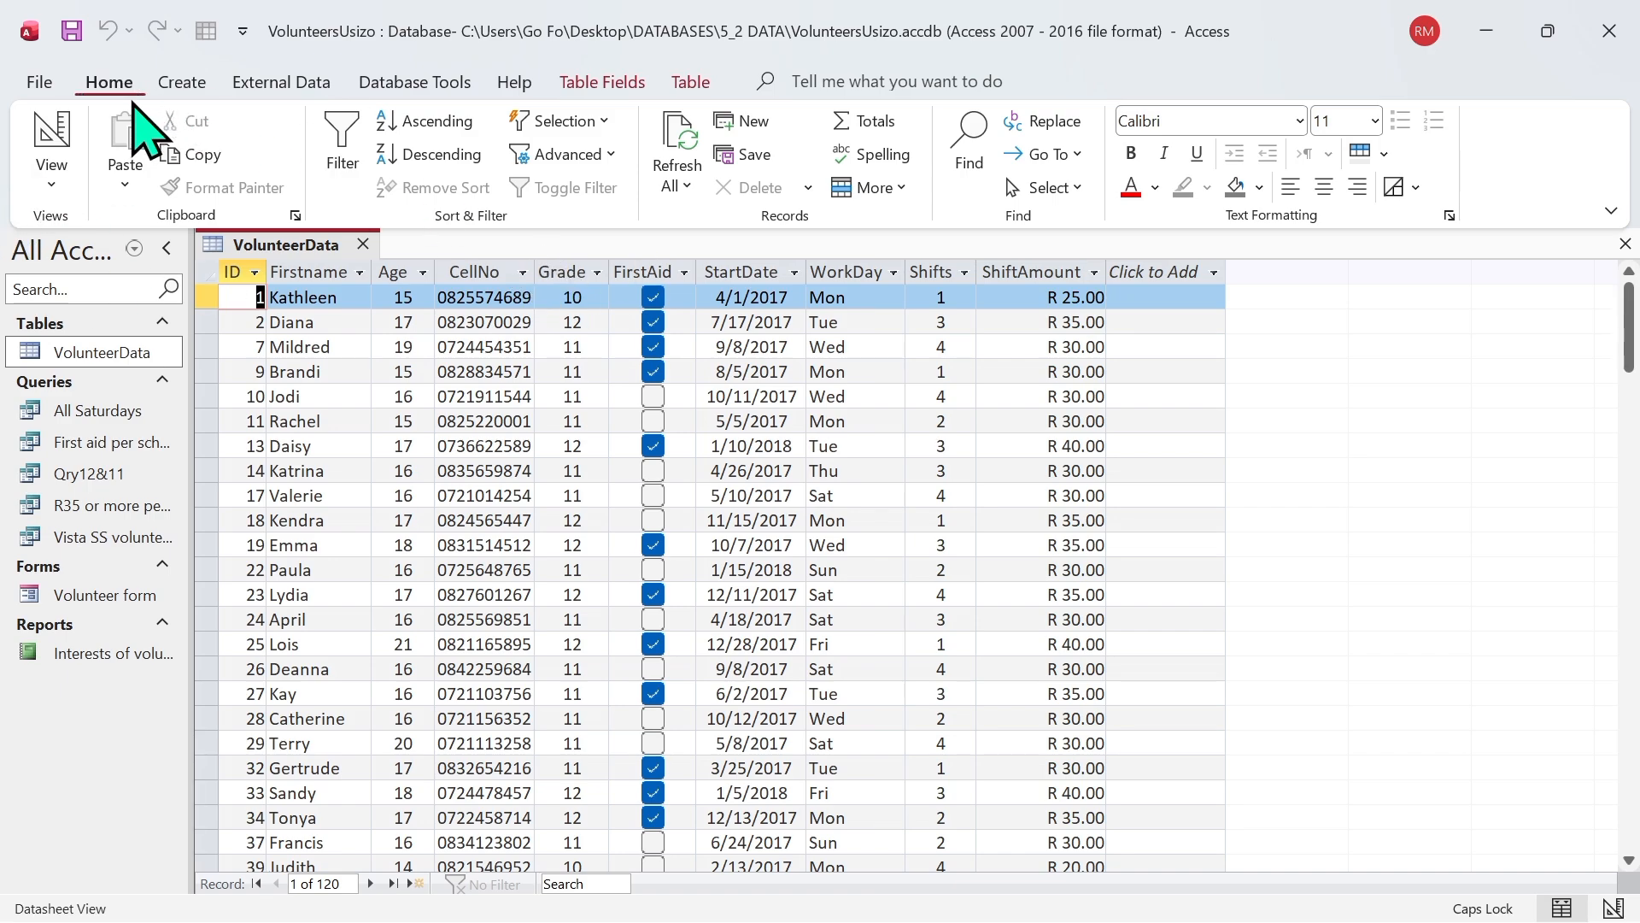
left_click(363, 245)
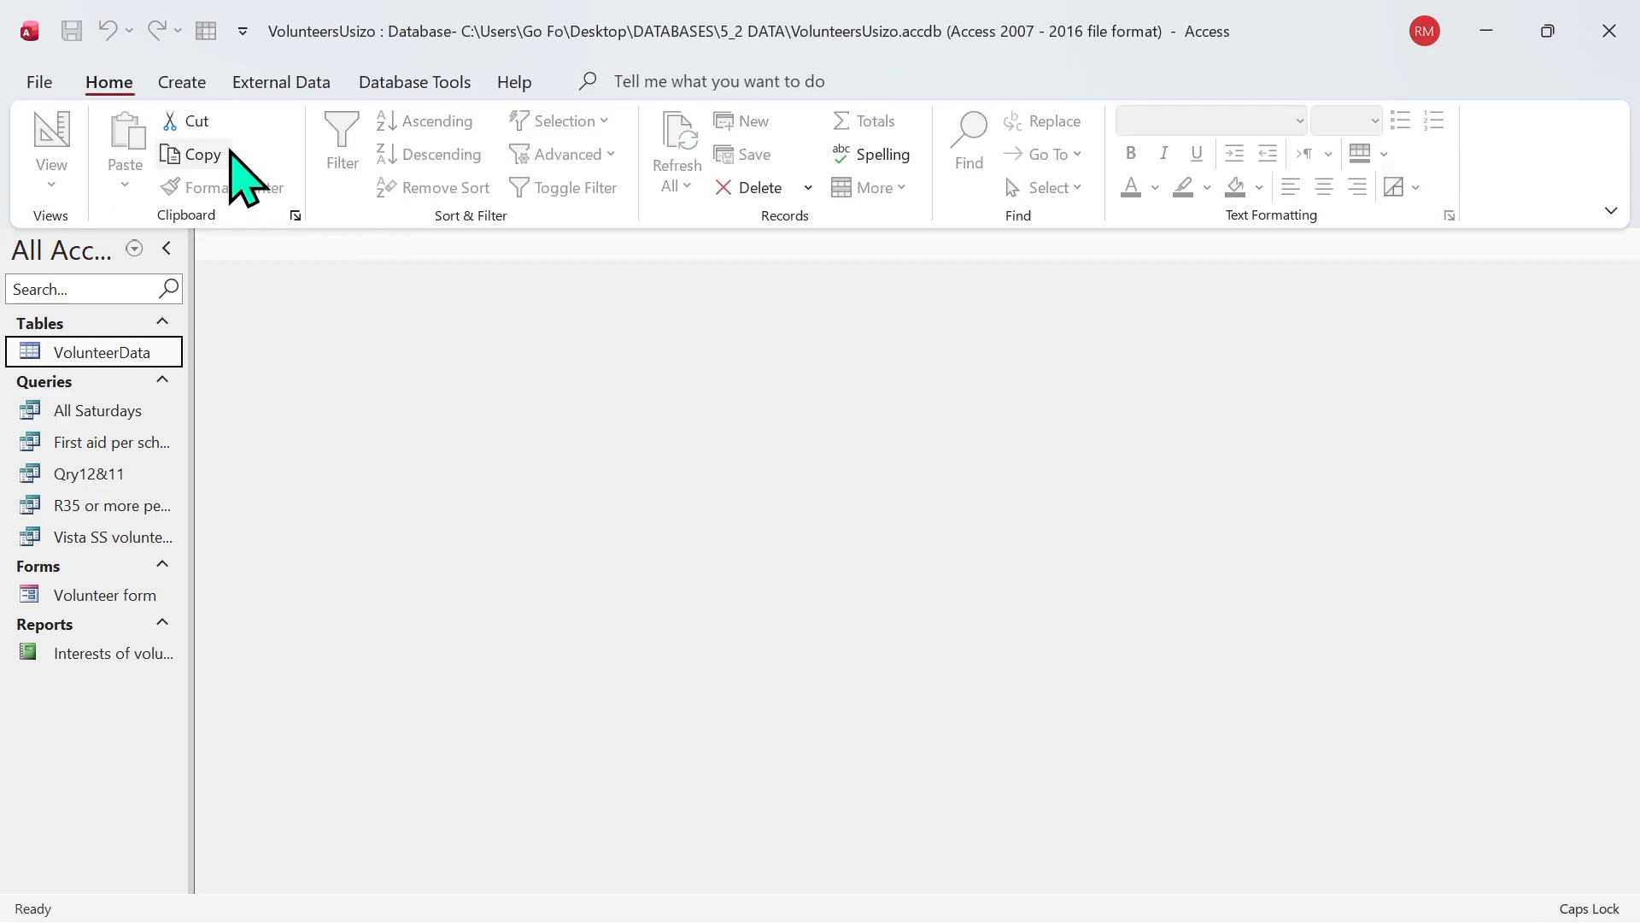
Step: Create a new query in design view based on the VolunteerData table
left_click(184, 83)
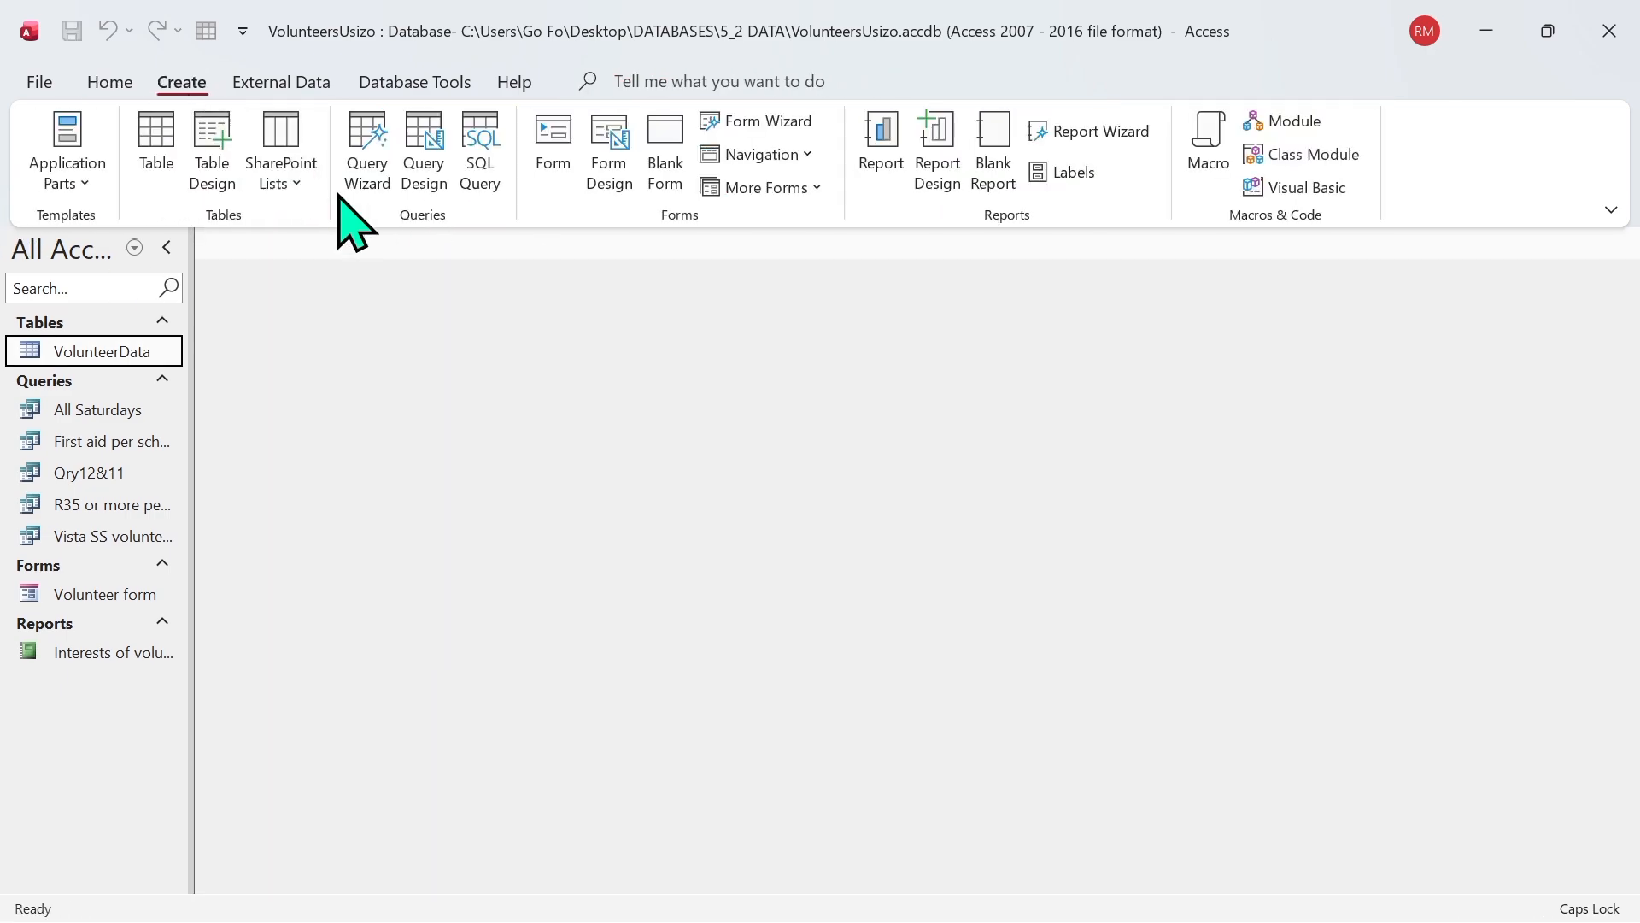
left_click(443, 169)
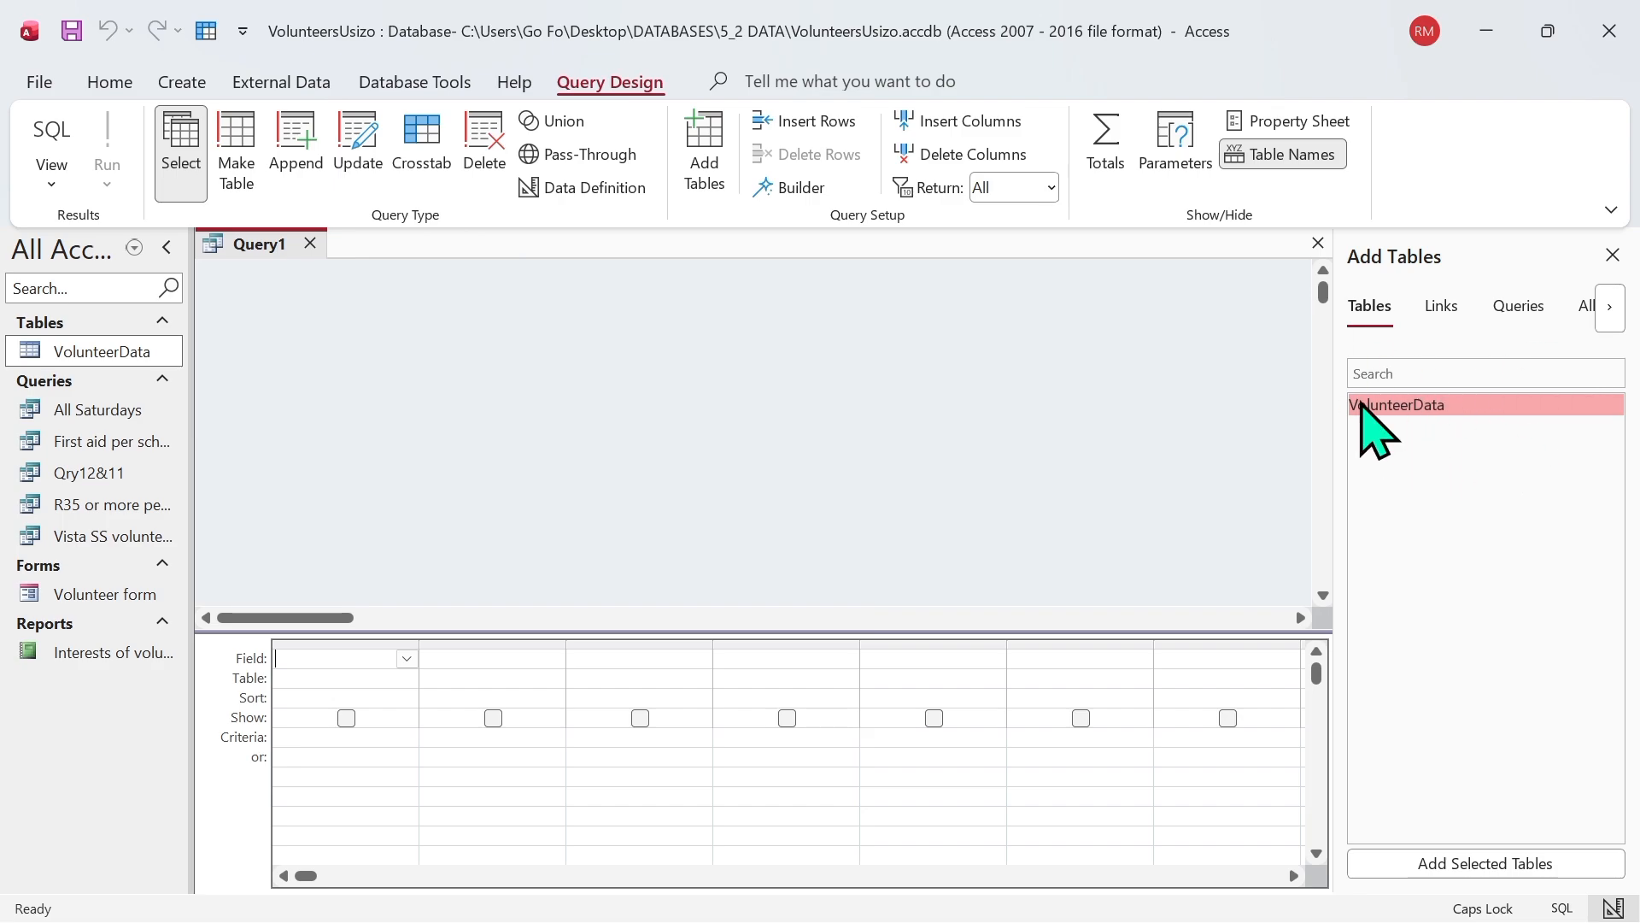
double_click(1403, 406)
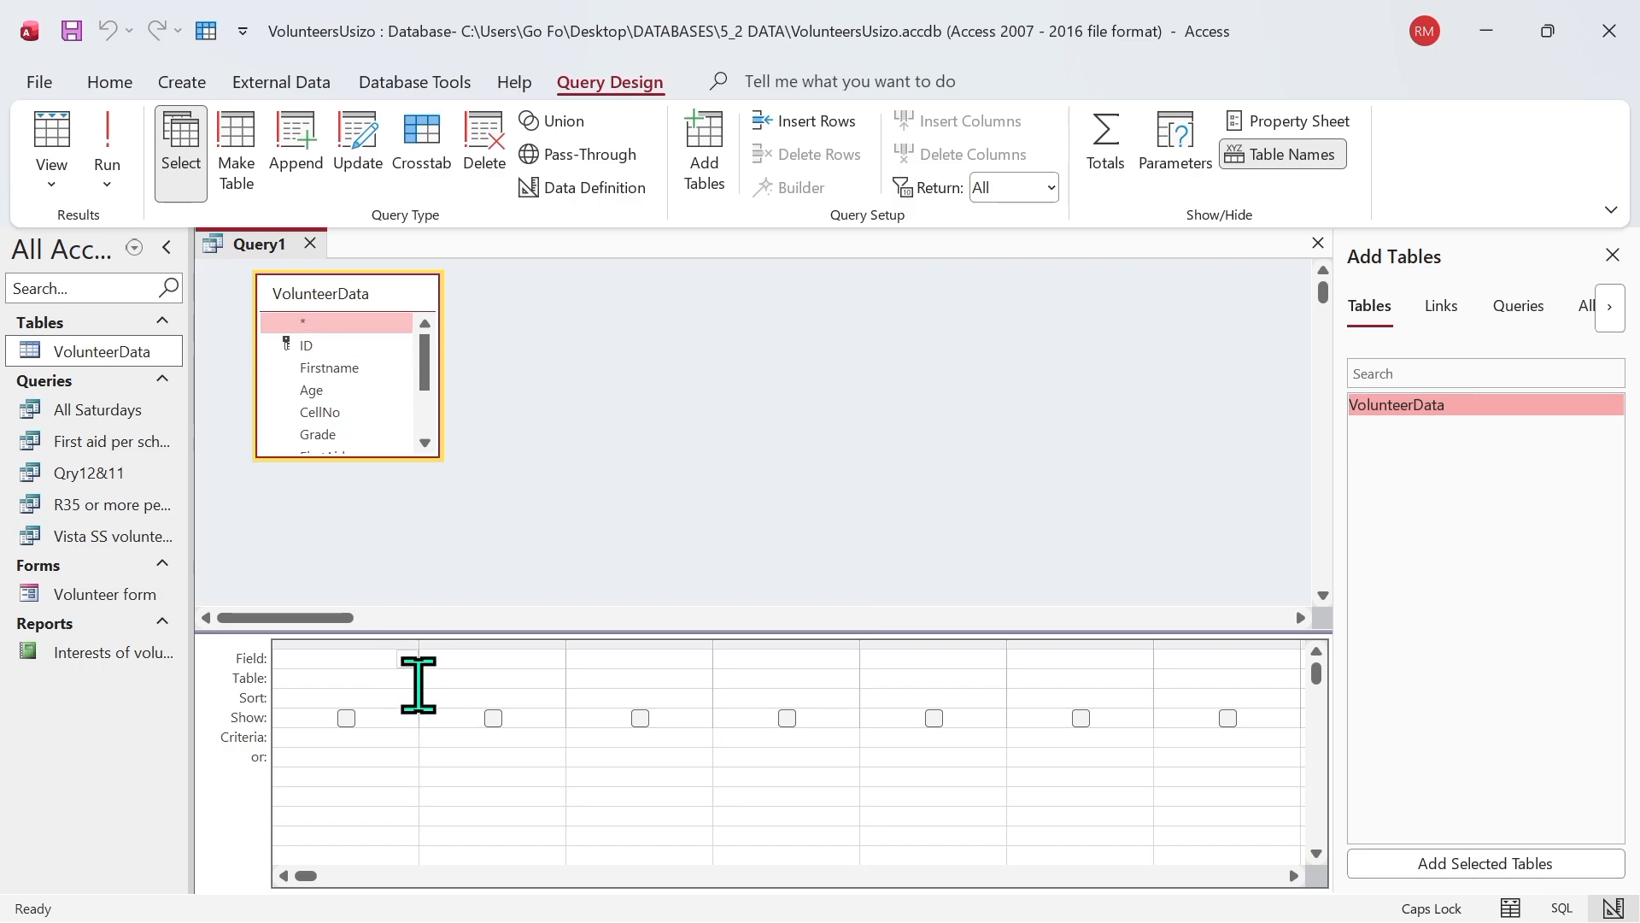
Step: Add the Grade and ShiftAmount fields as the first two columns of the query
left_click(406, 658)
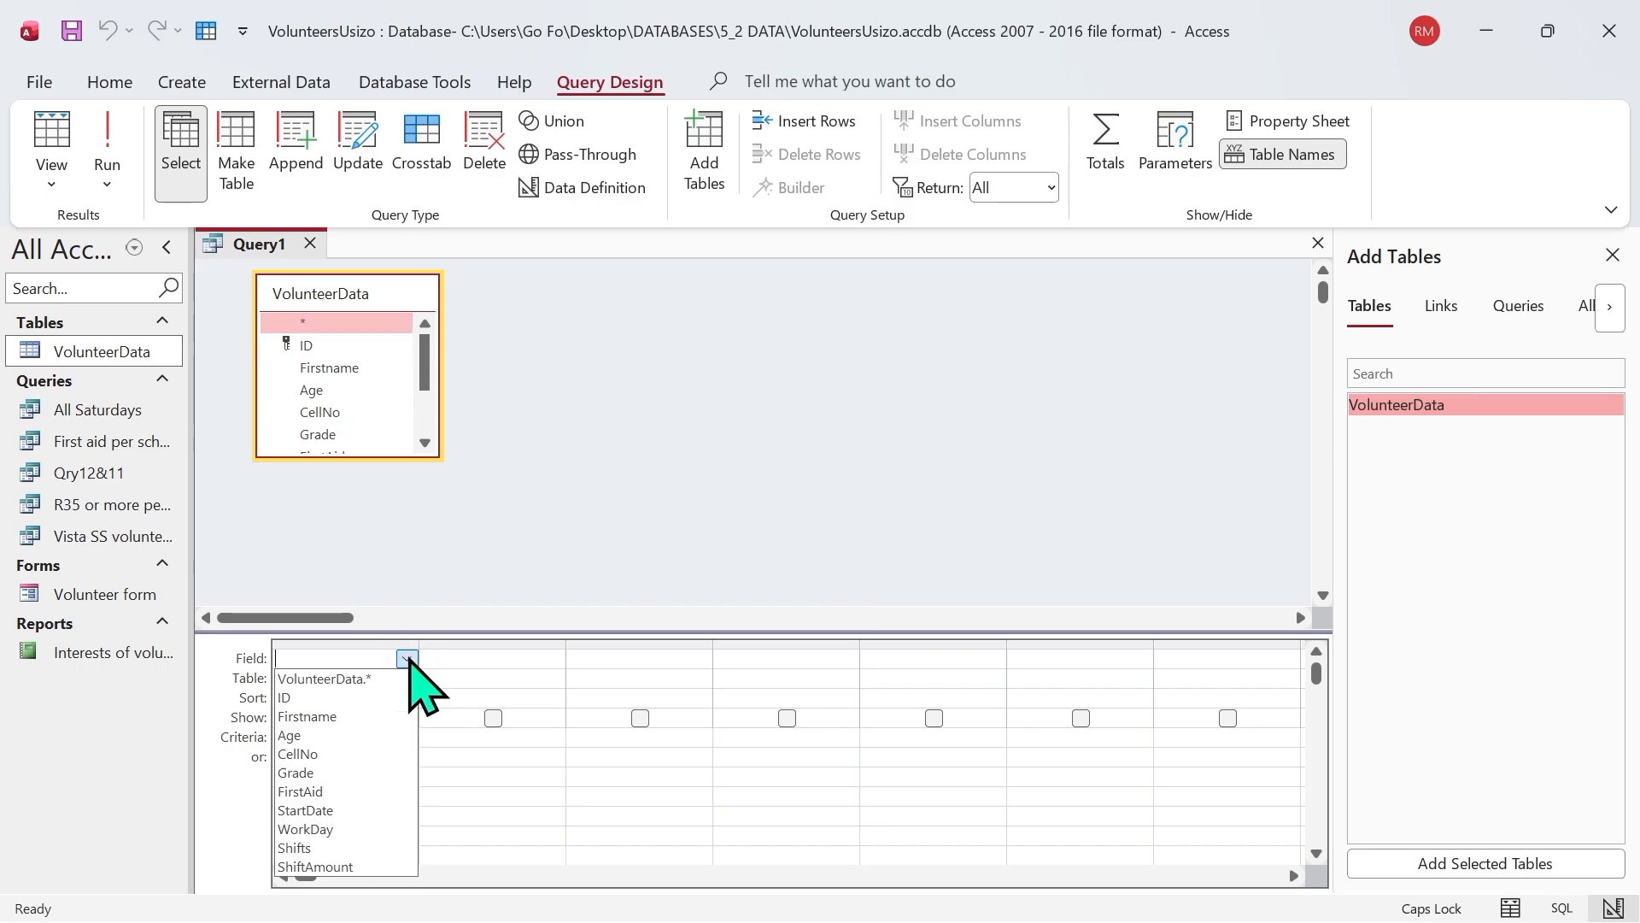
left_click(330, 774)
left_click(547, 661)
left_click(554, 659)
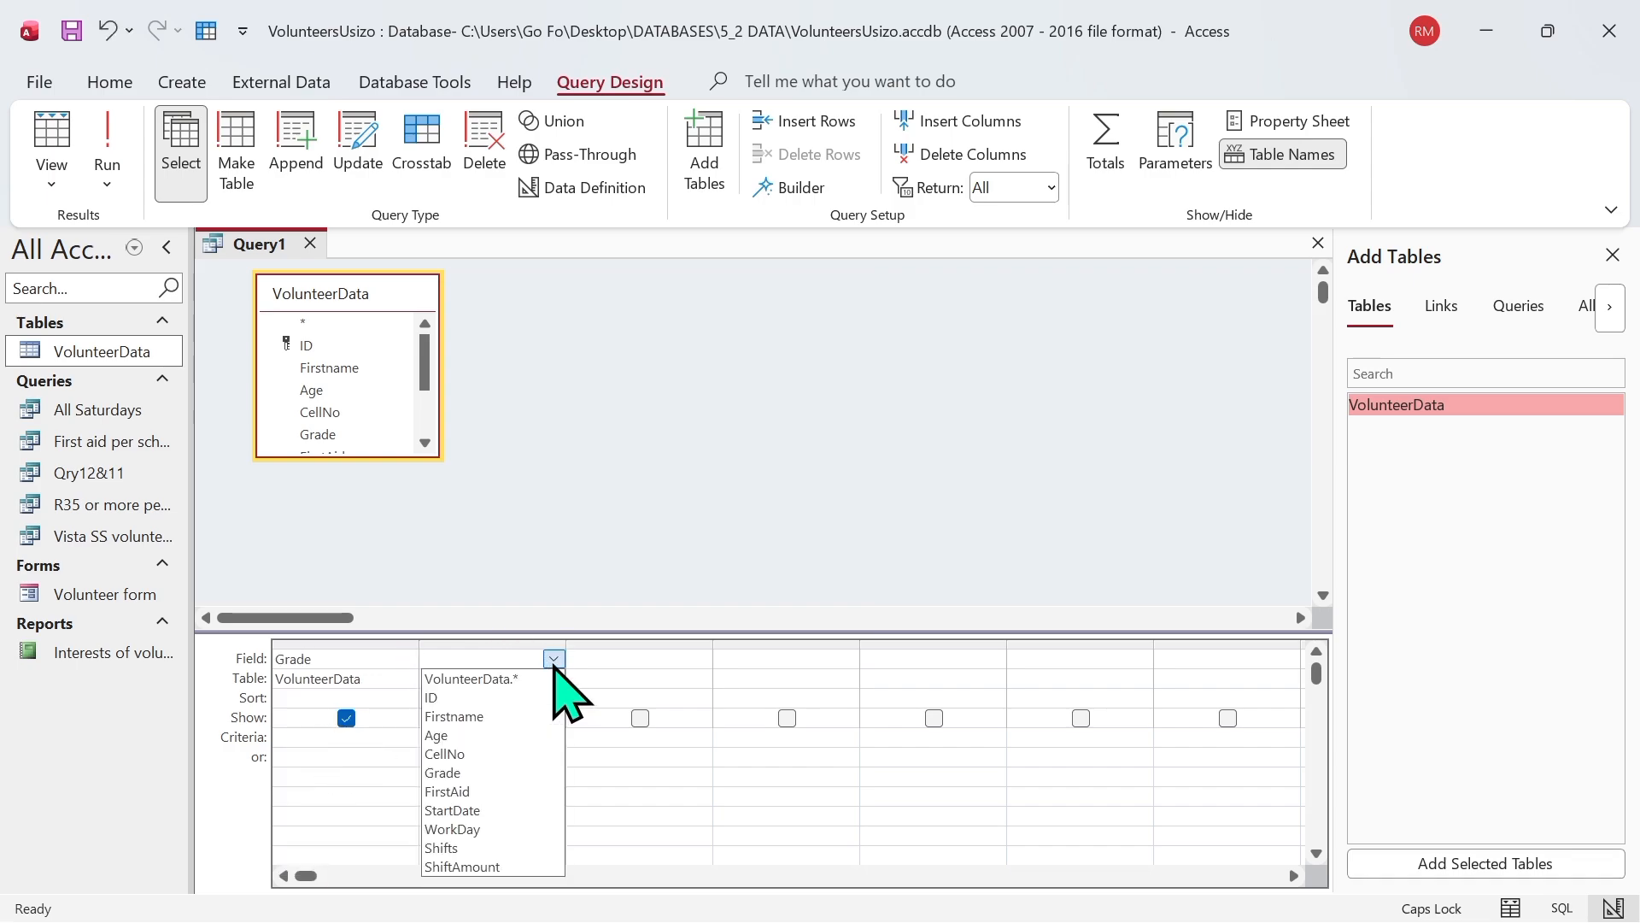
left_click(510, 867)
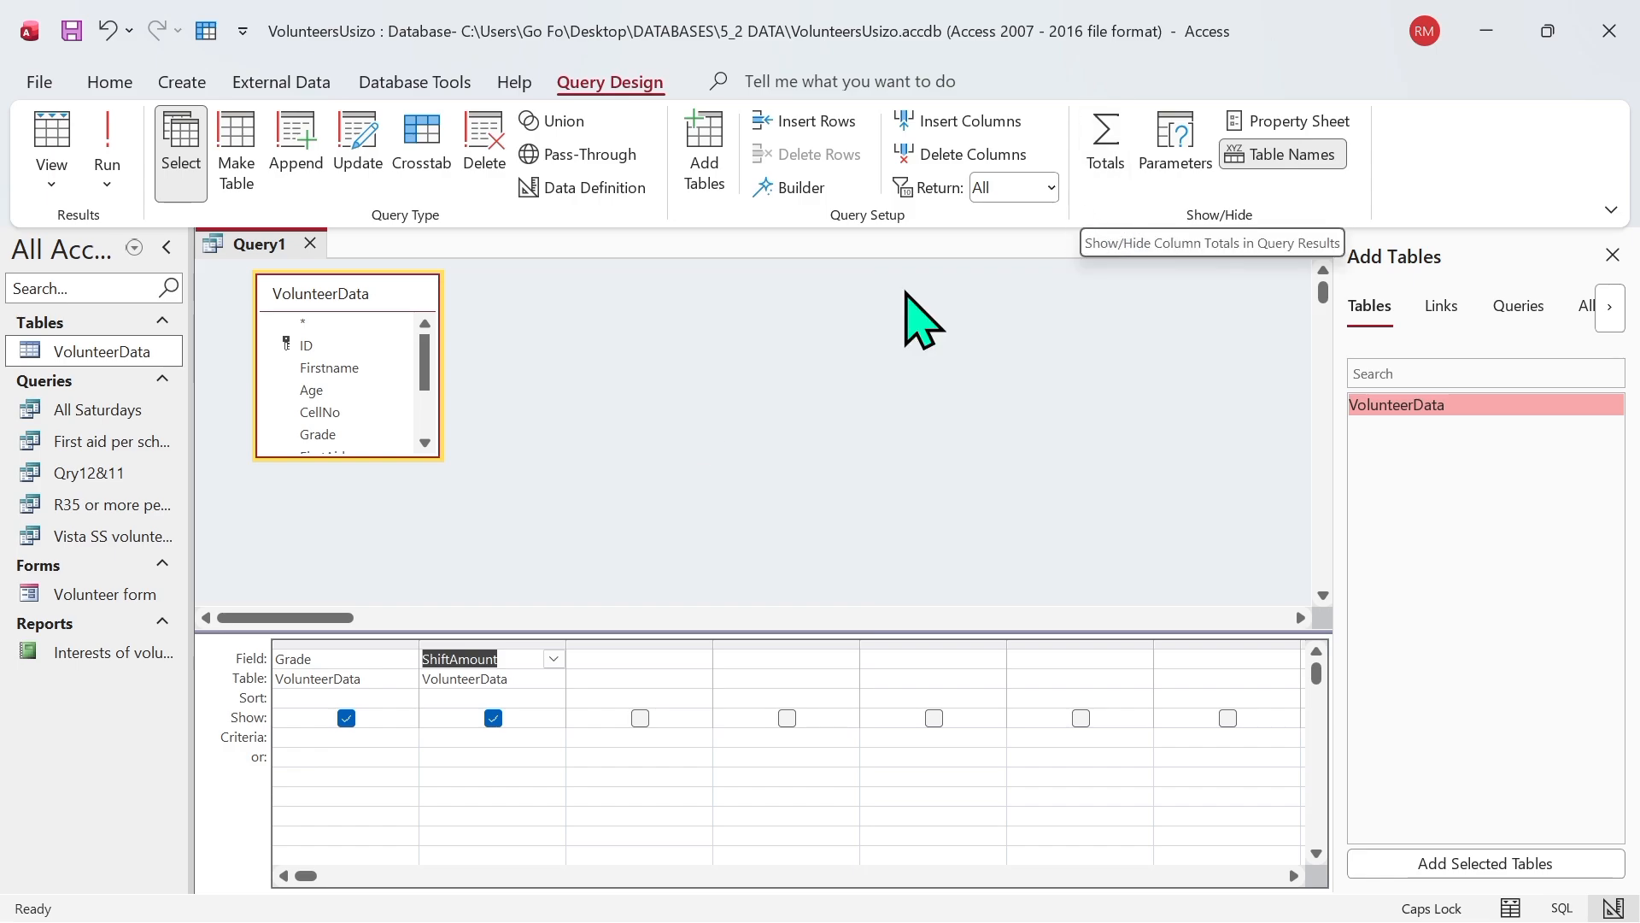
Step: Turn on totals, set ShiftAmount to Avg while grouping by Grade, and run the query
left_click(1106, 150)
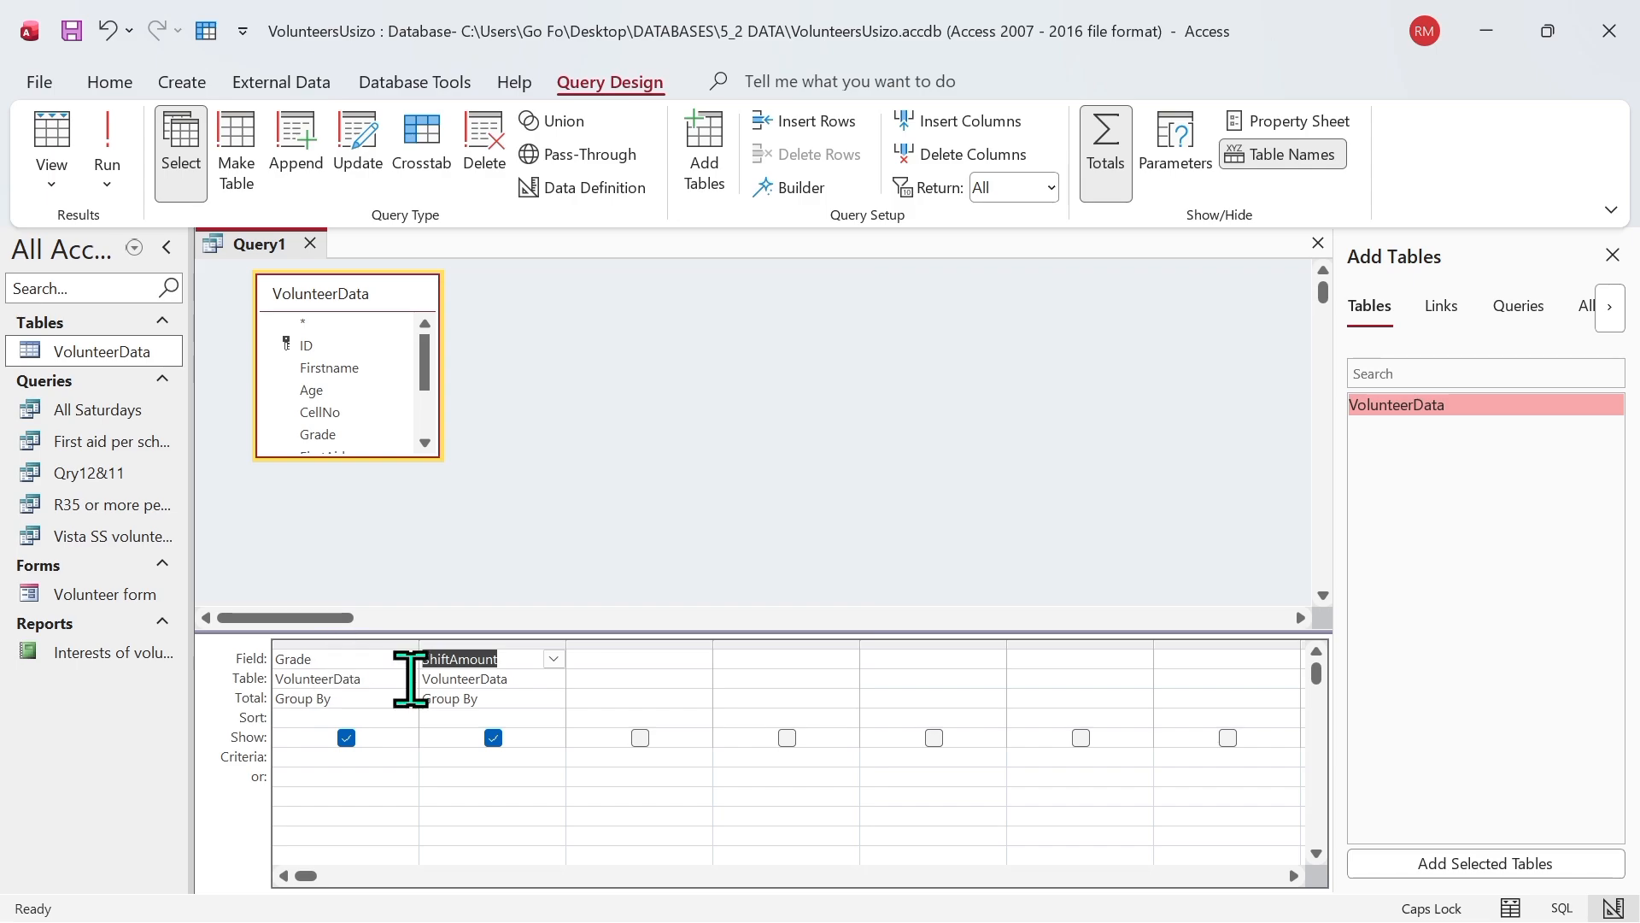
left_click(511, 695)
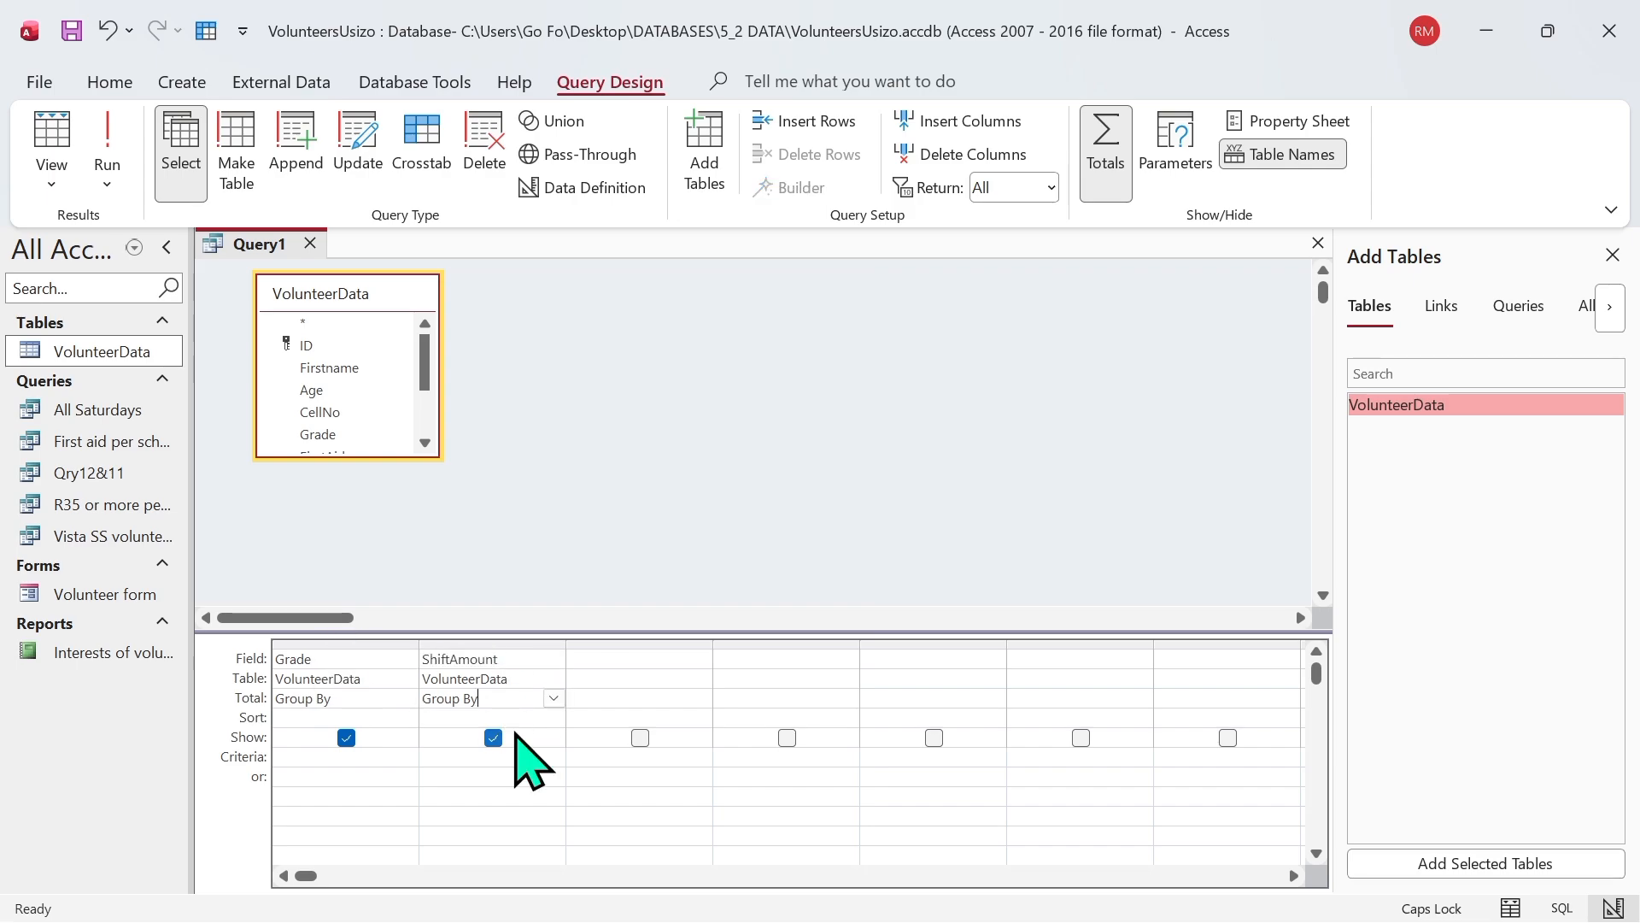
left_click(554, 698)
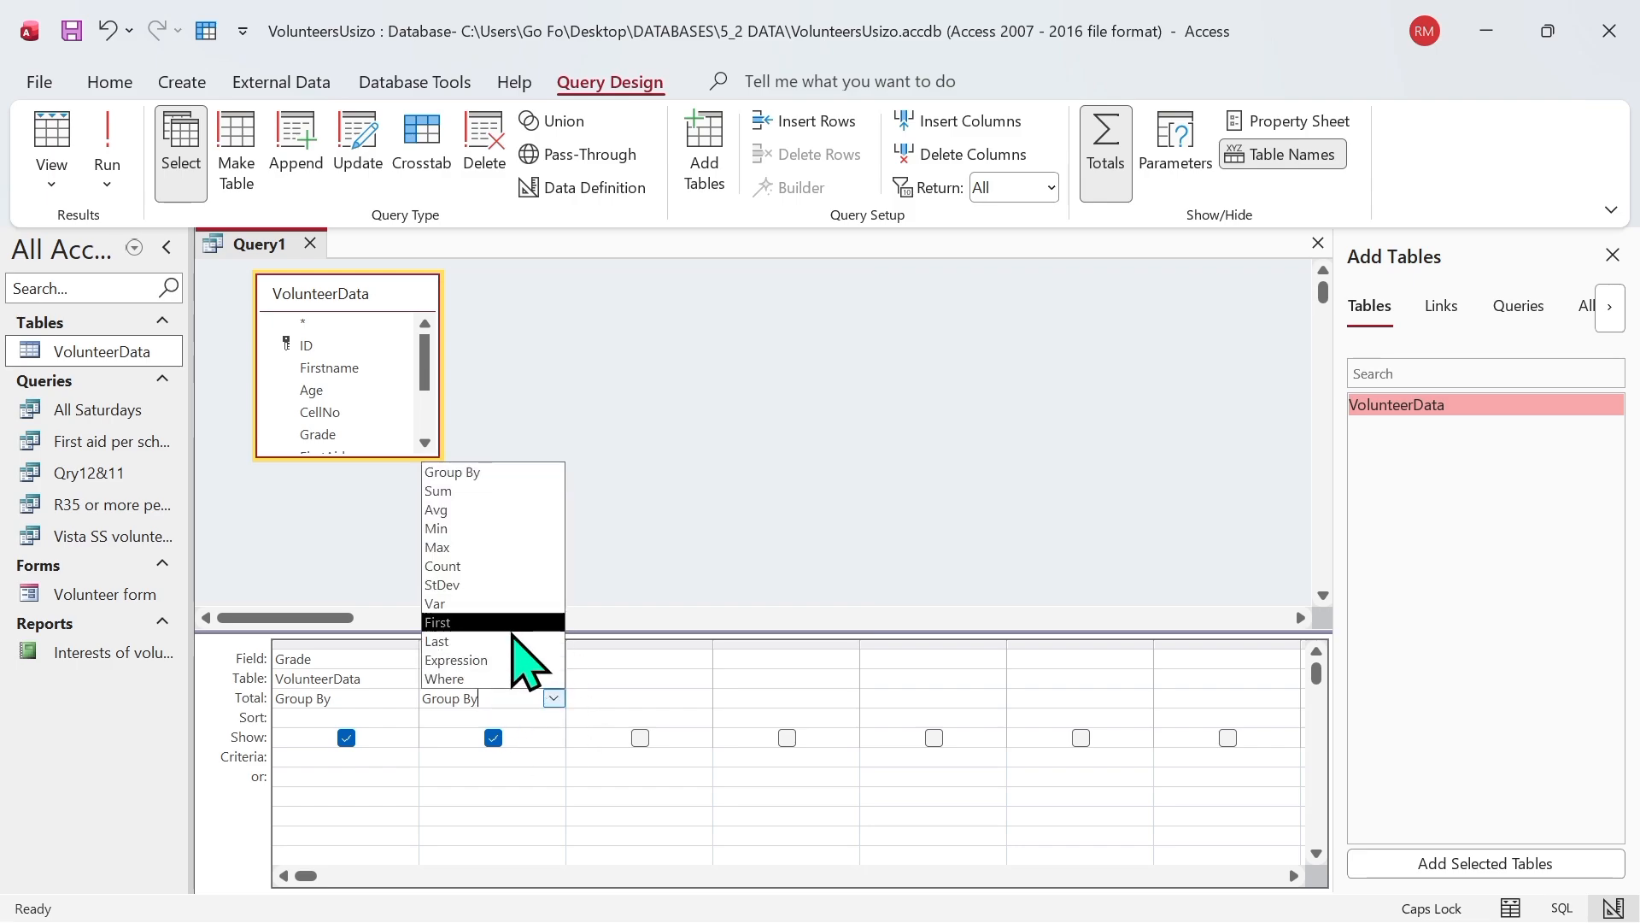
left_click(468, 510)
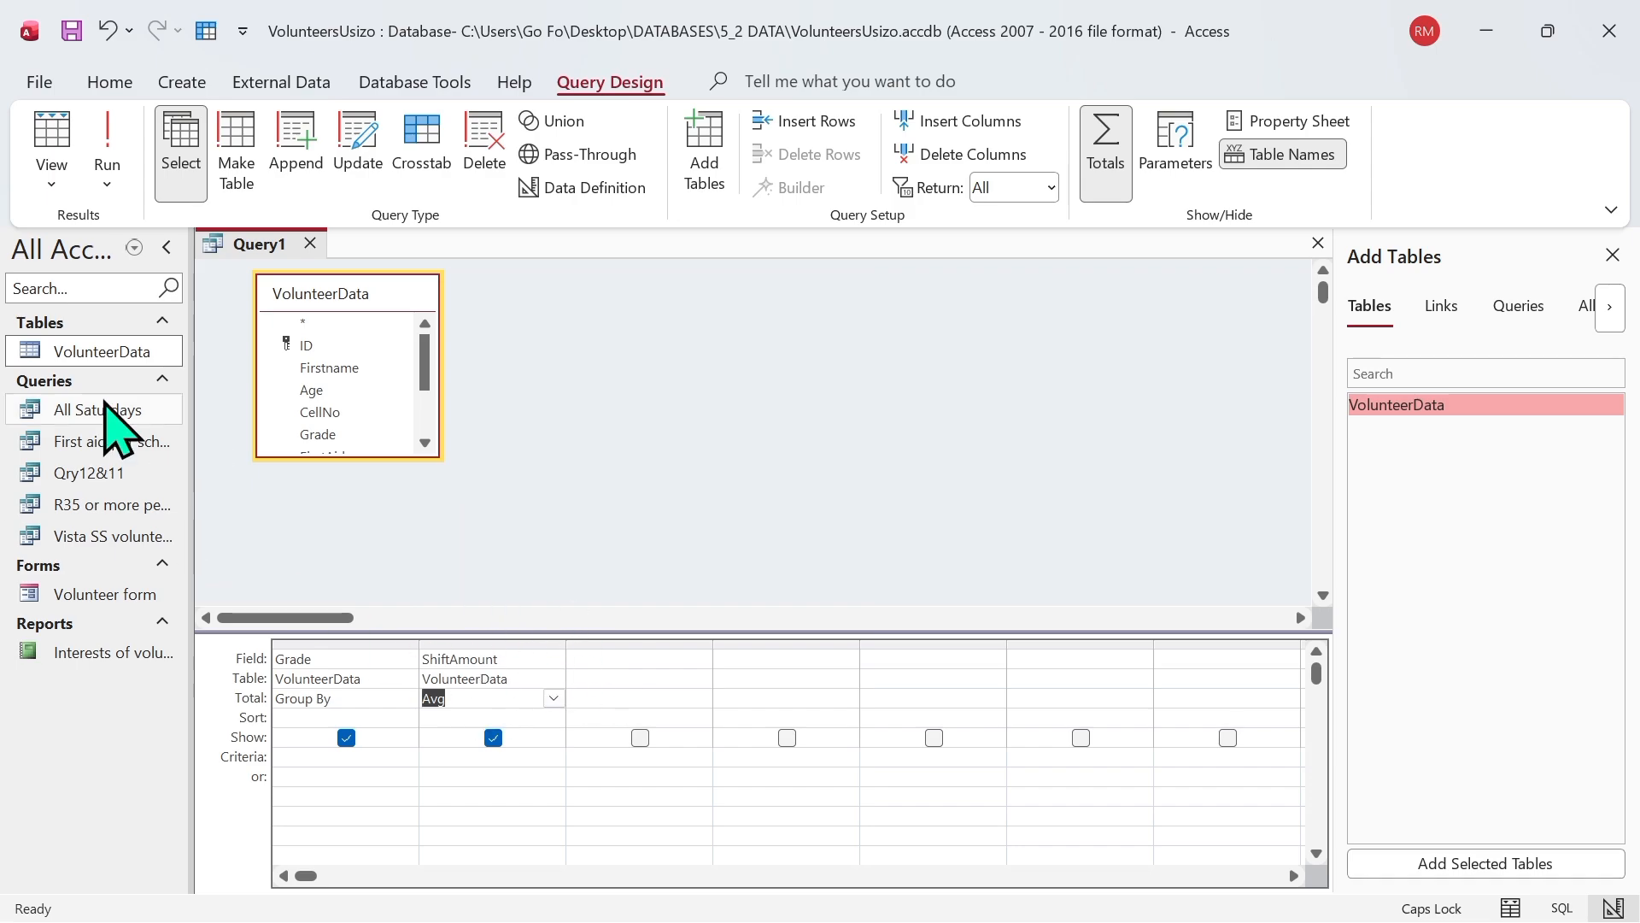
left_click(125, 147)
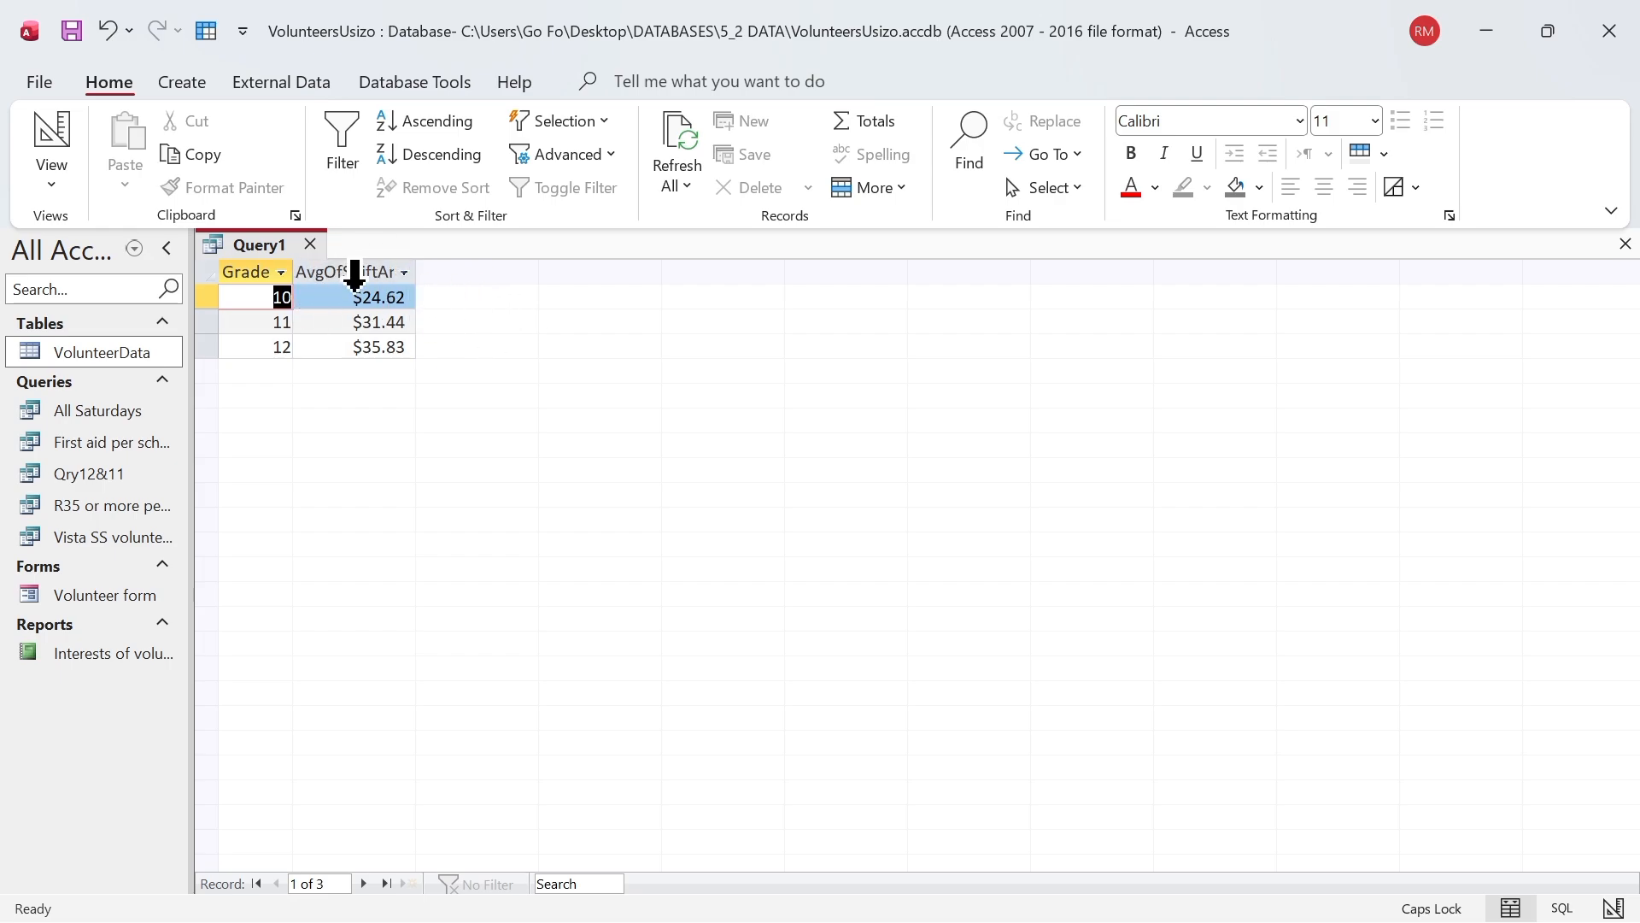
Step: Replace the Grade grouping field with Age in the query design and run the query
left_click(69, 184)
left_click(134, 340)
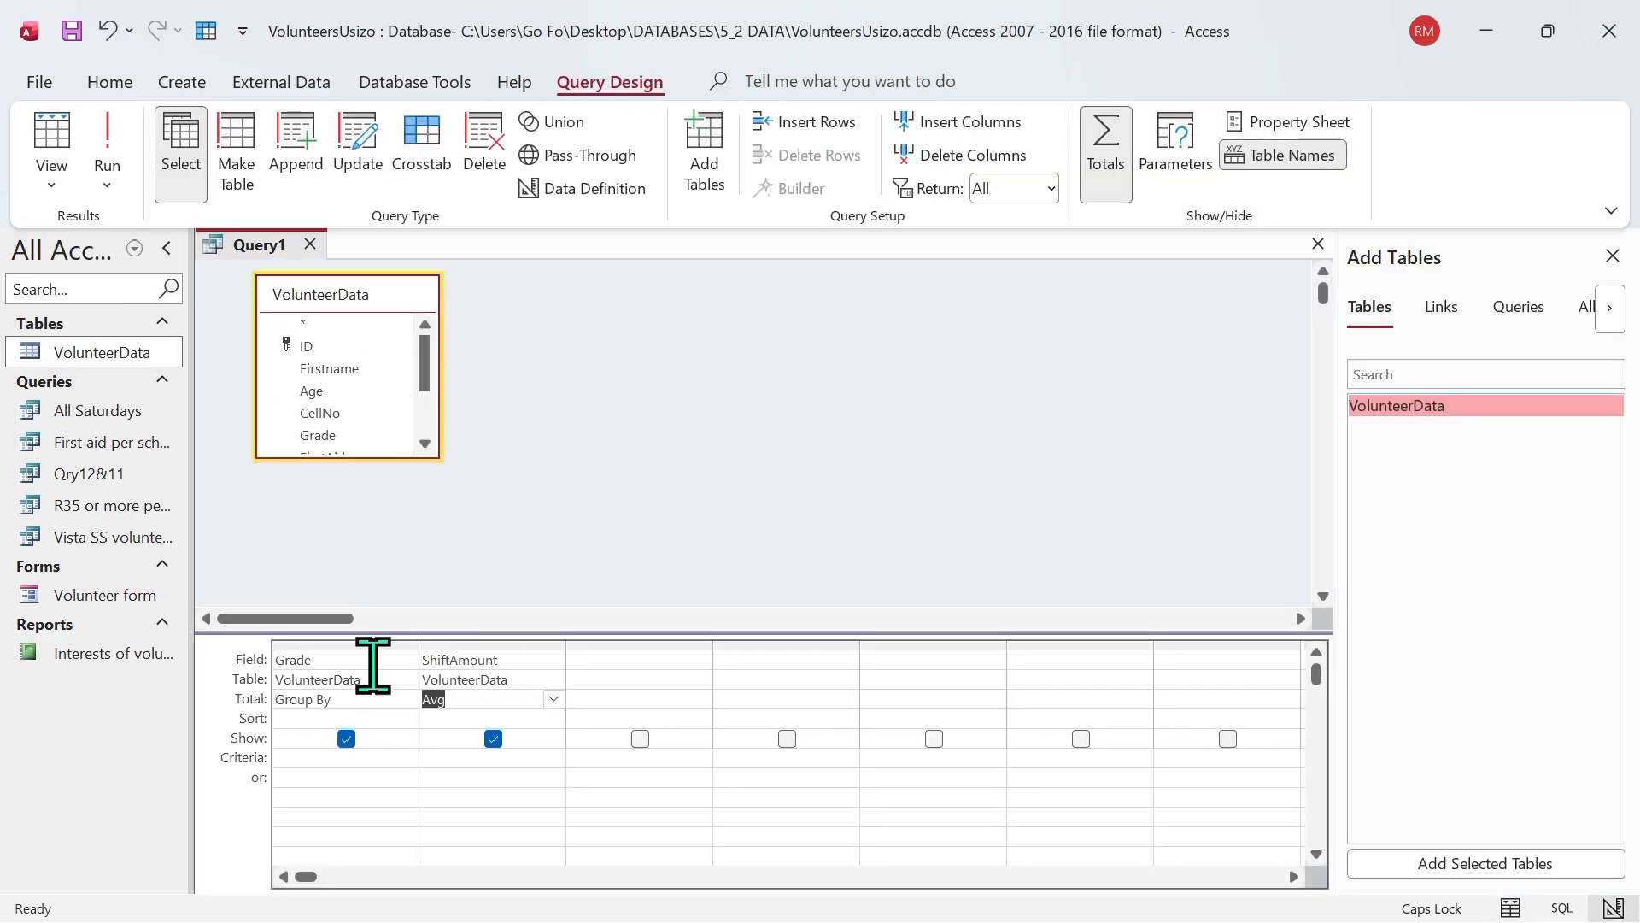
left_click(406, 659)
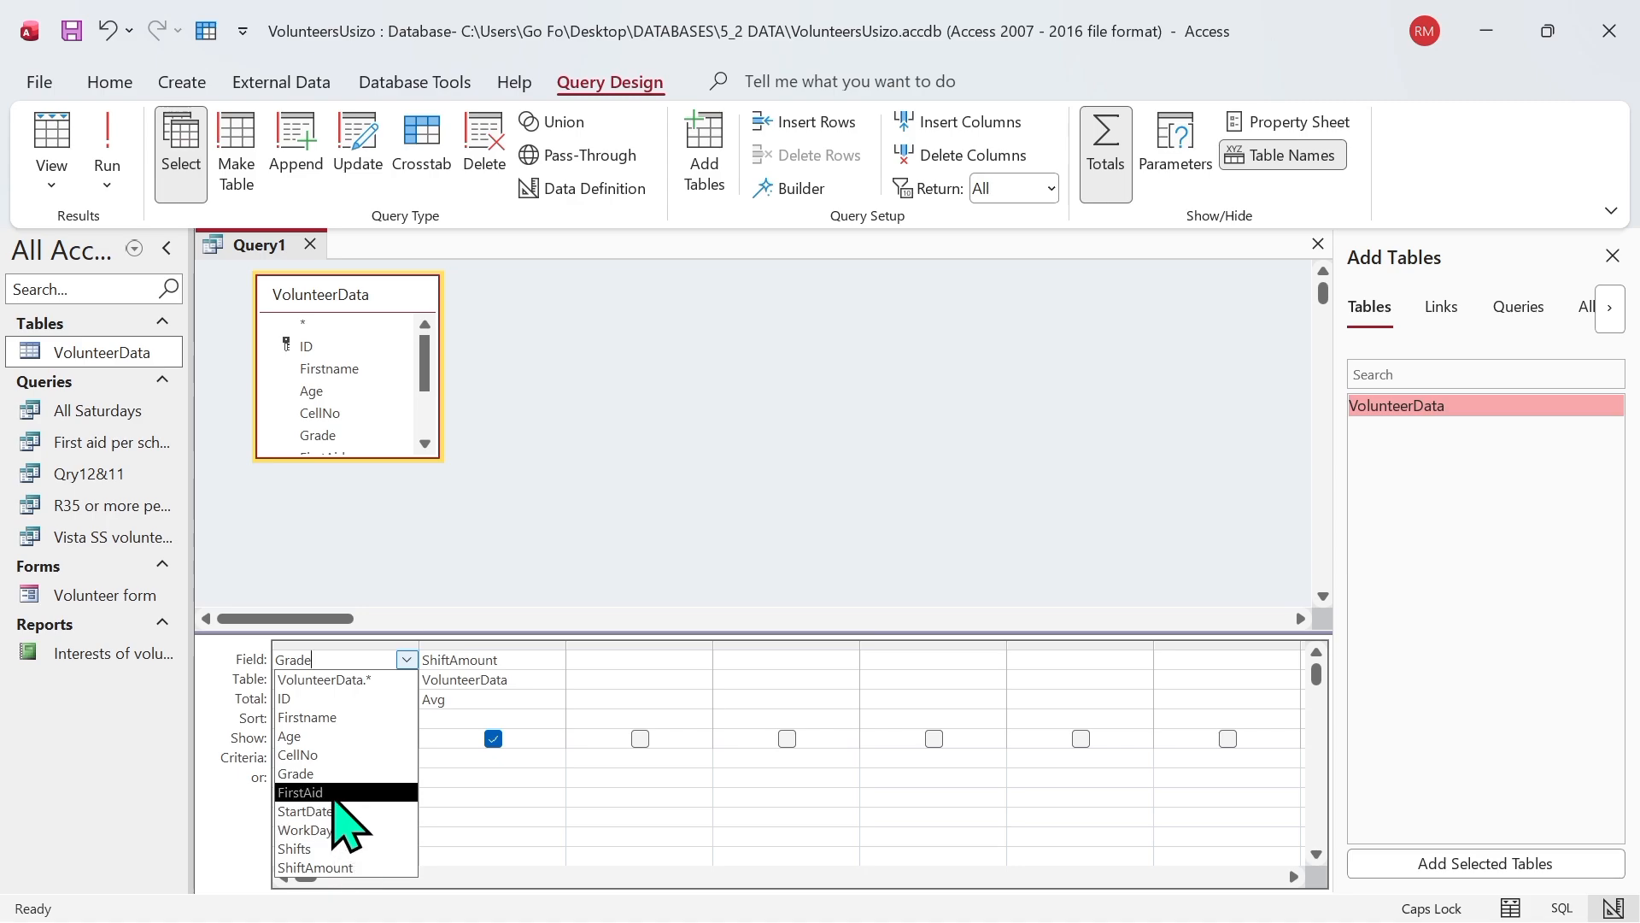
left_click(314, 740)
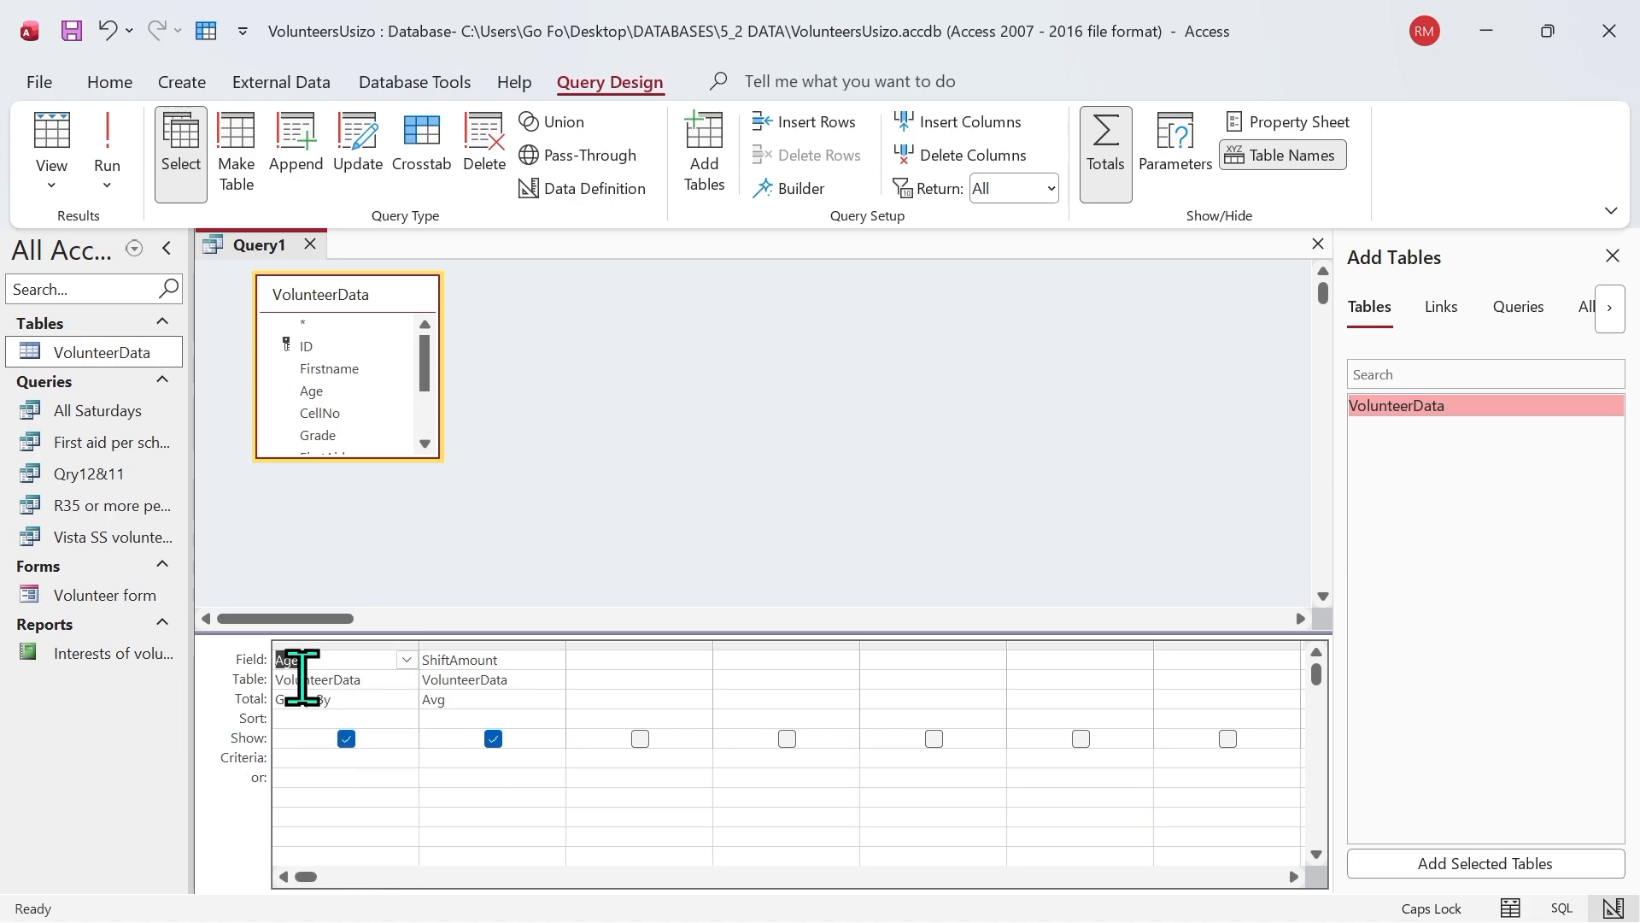
left_click(105, 154)
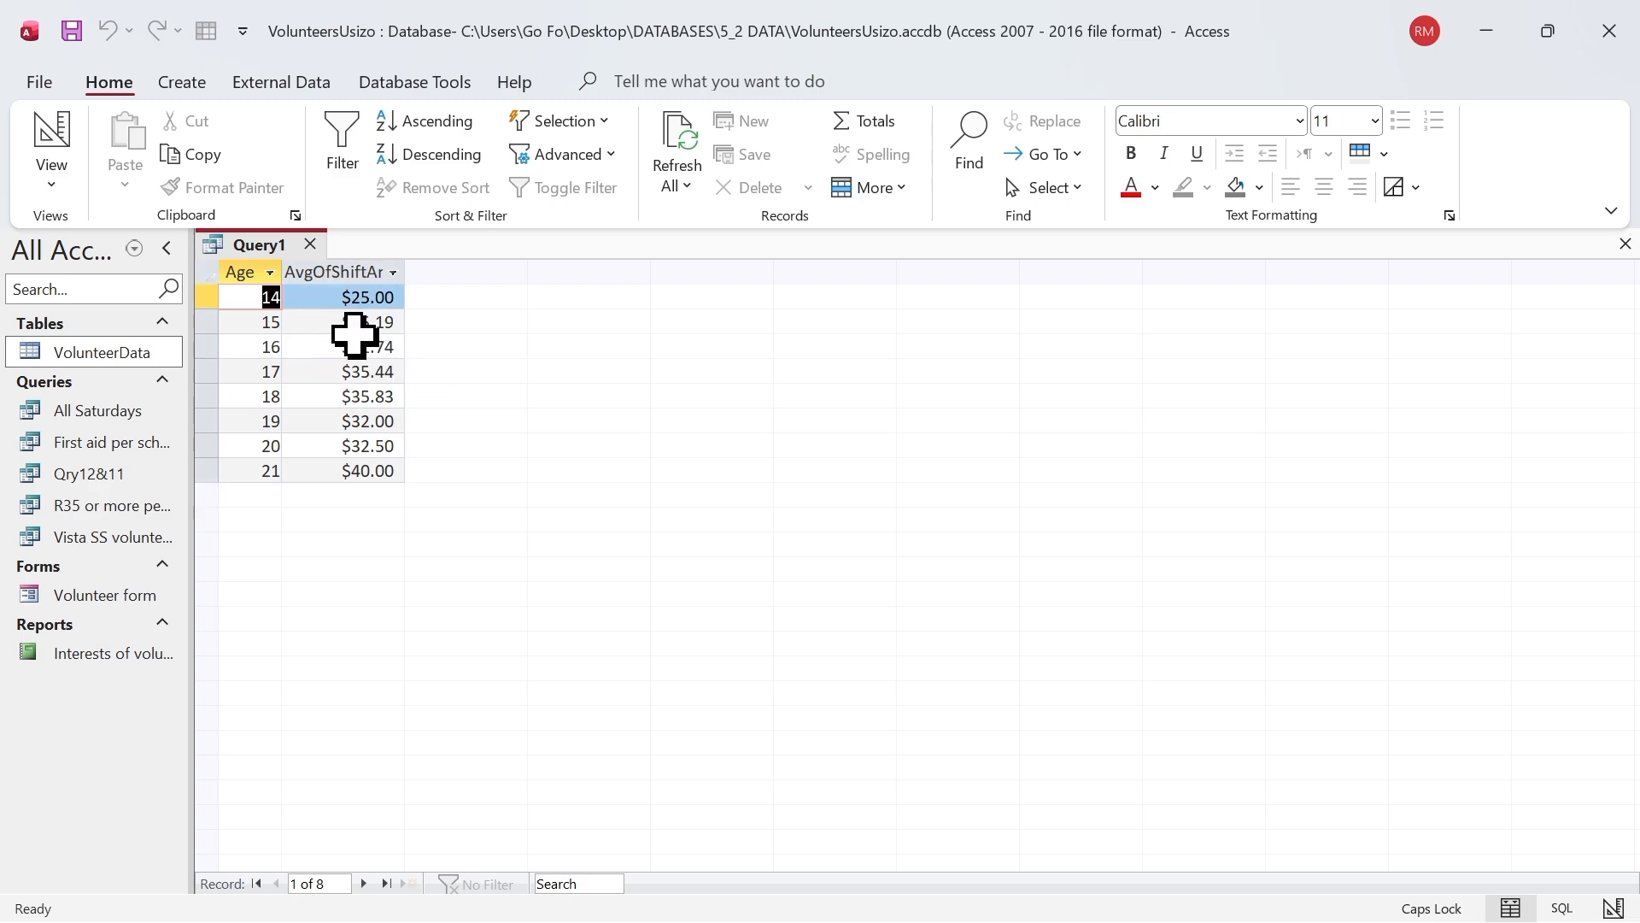
Step: Add a second ShiftAmount column with the Min total to the query design and run the query
left_click(47, 189)
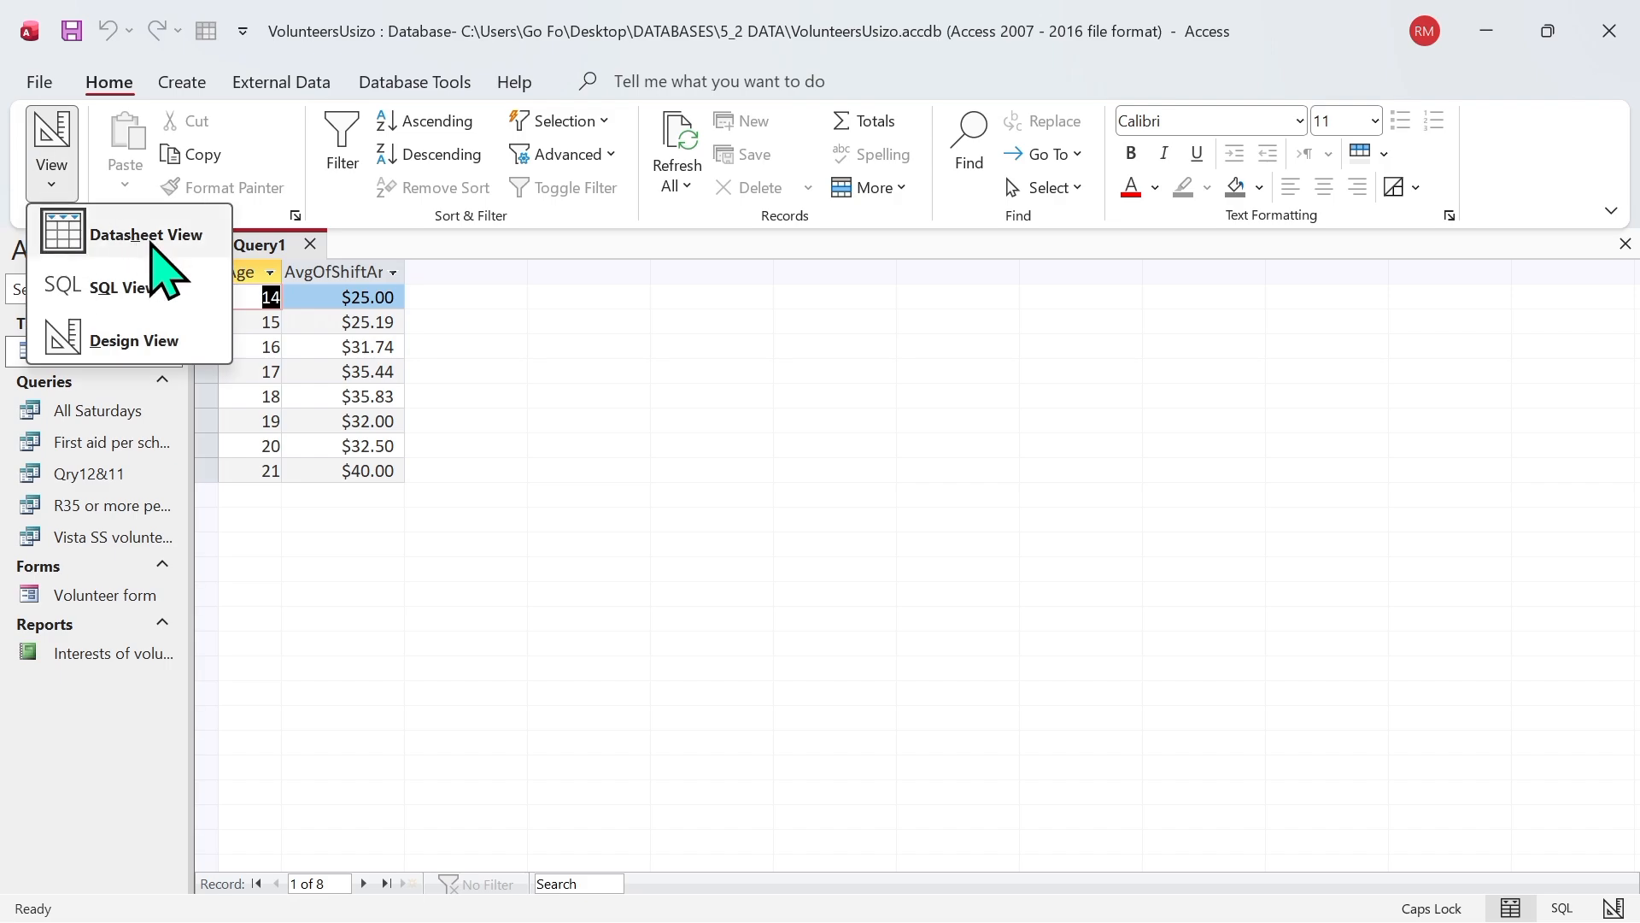
left_click(159, 357)
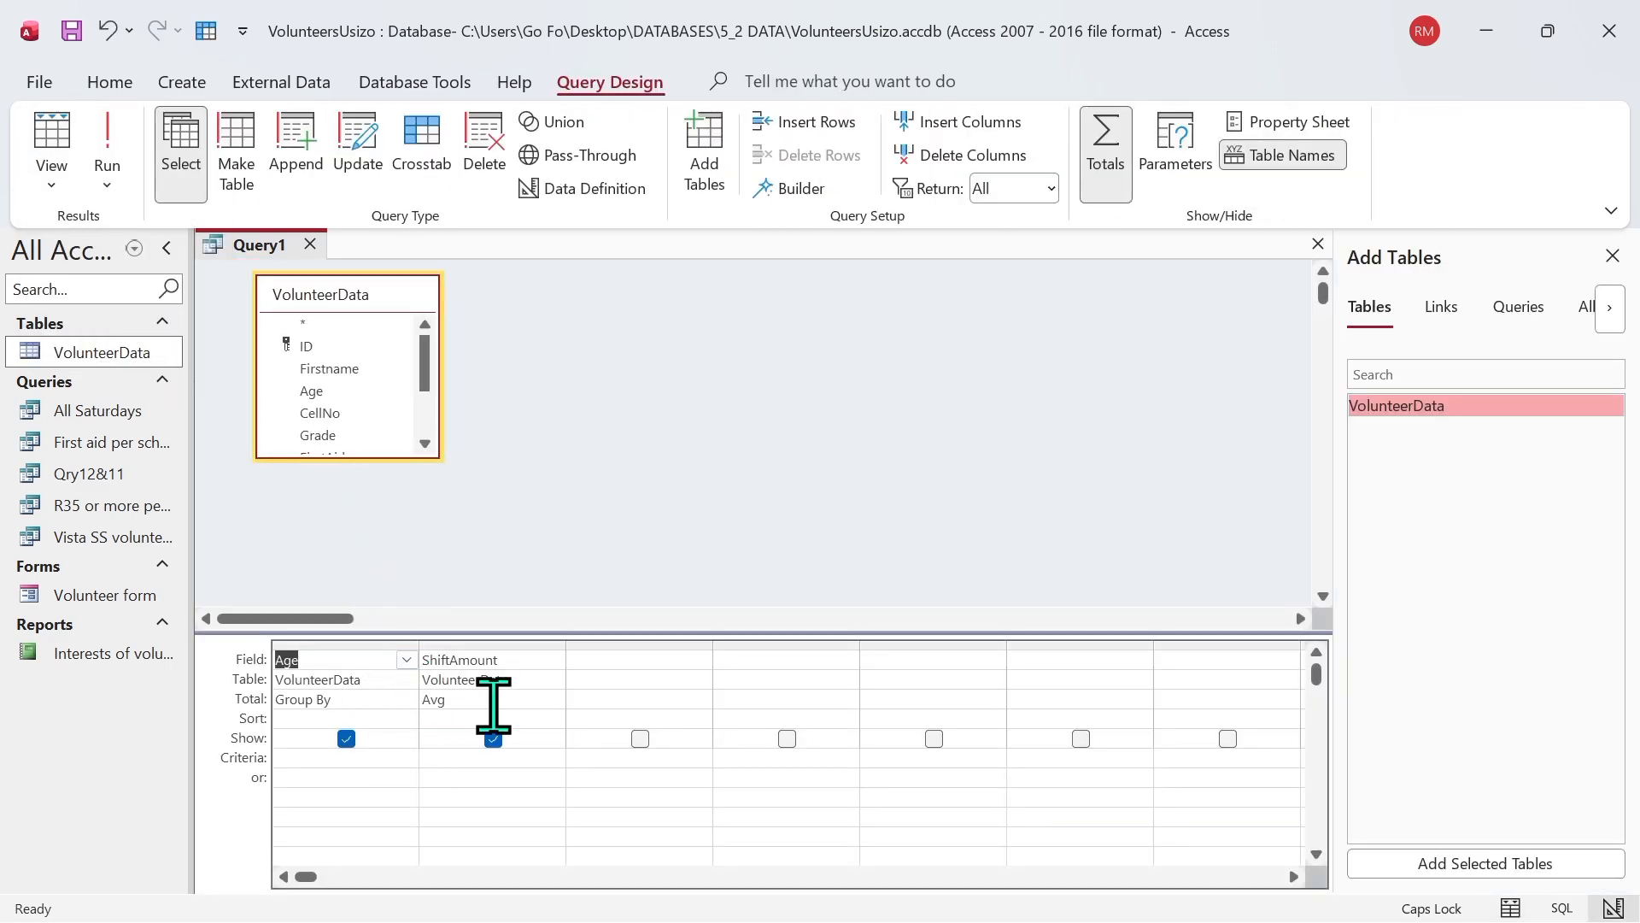
left_click(614, 663)
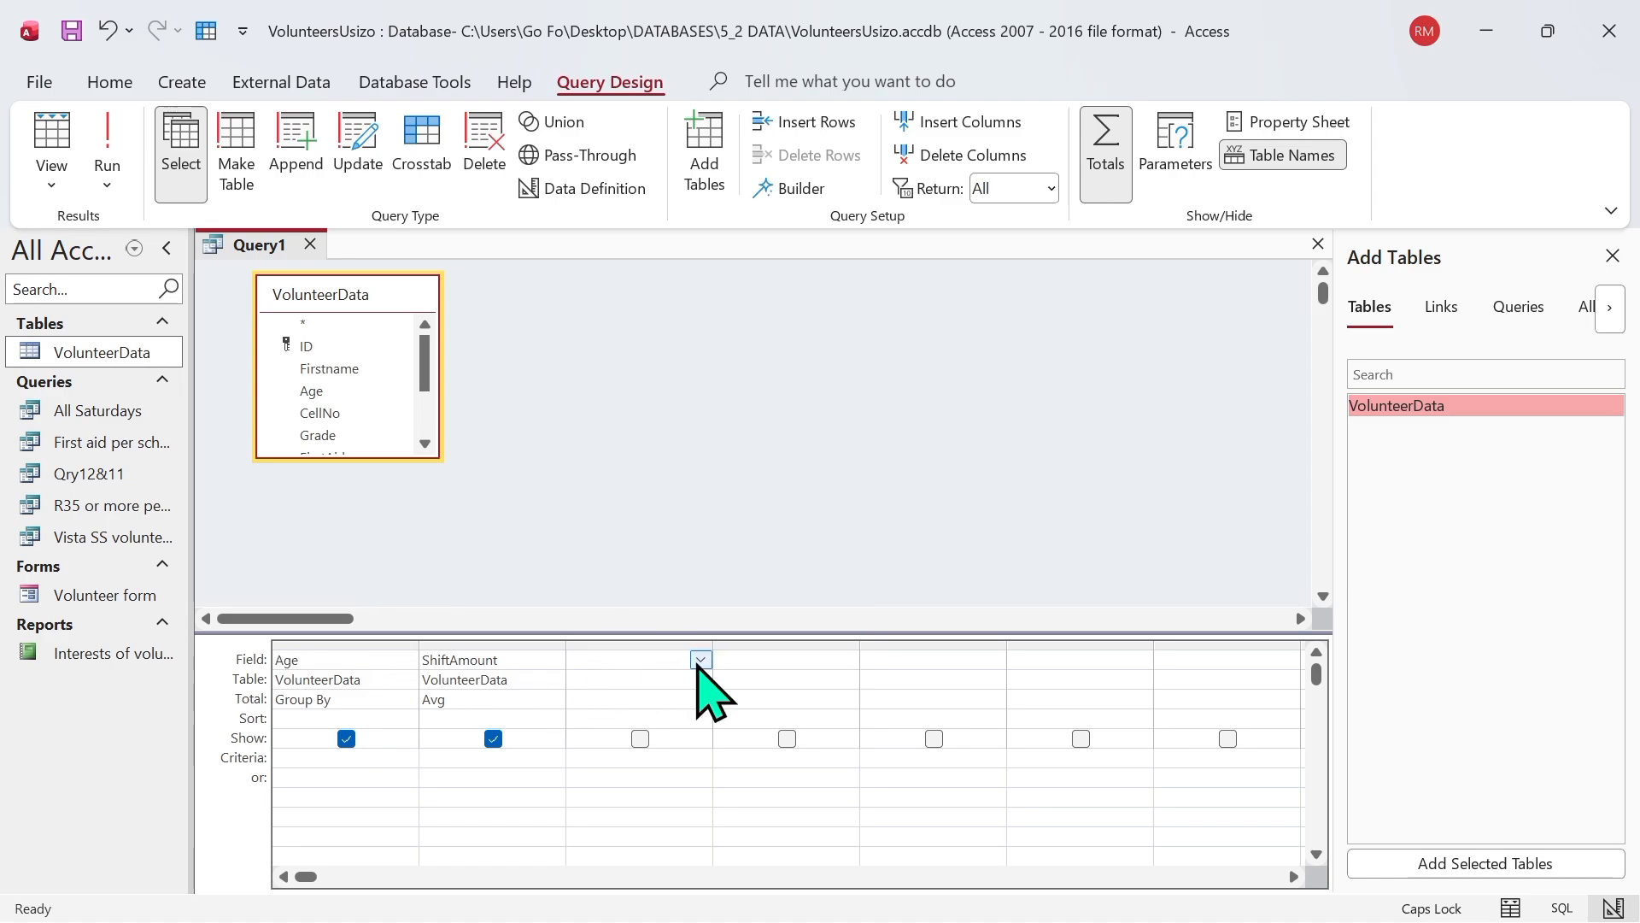
left_click(699, 660)
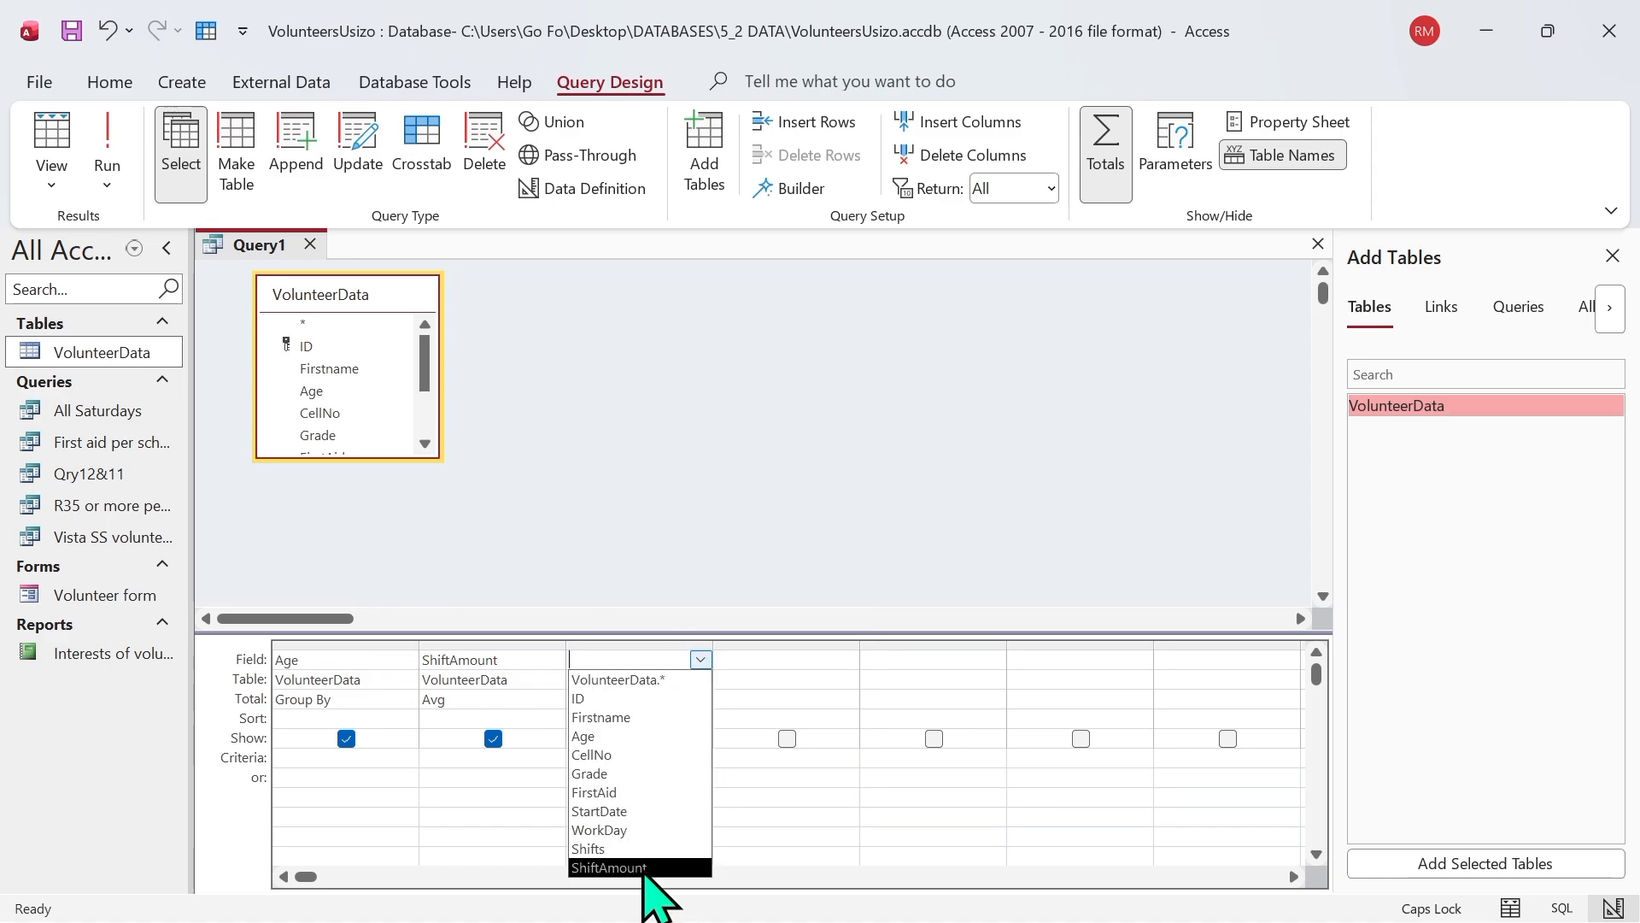
left_click(647, 868)
left_click(681, 699)
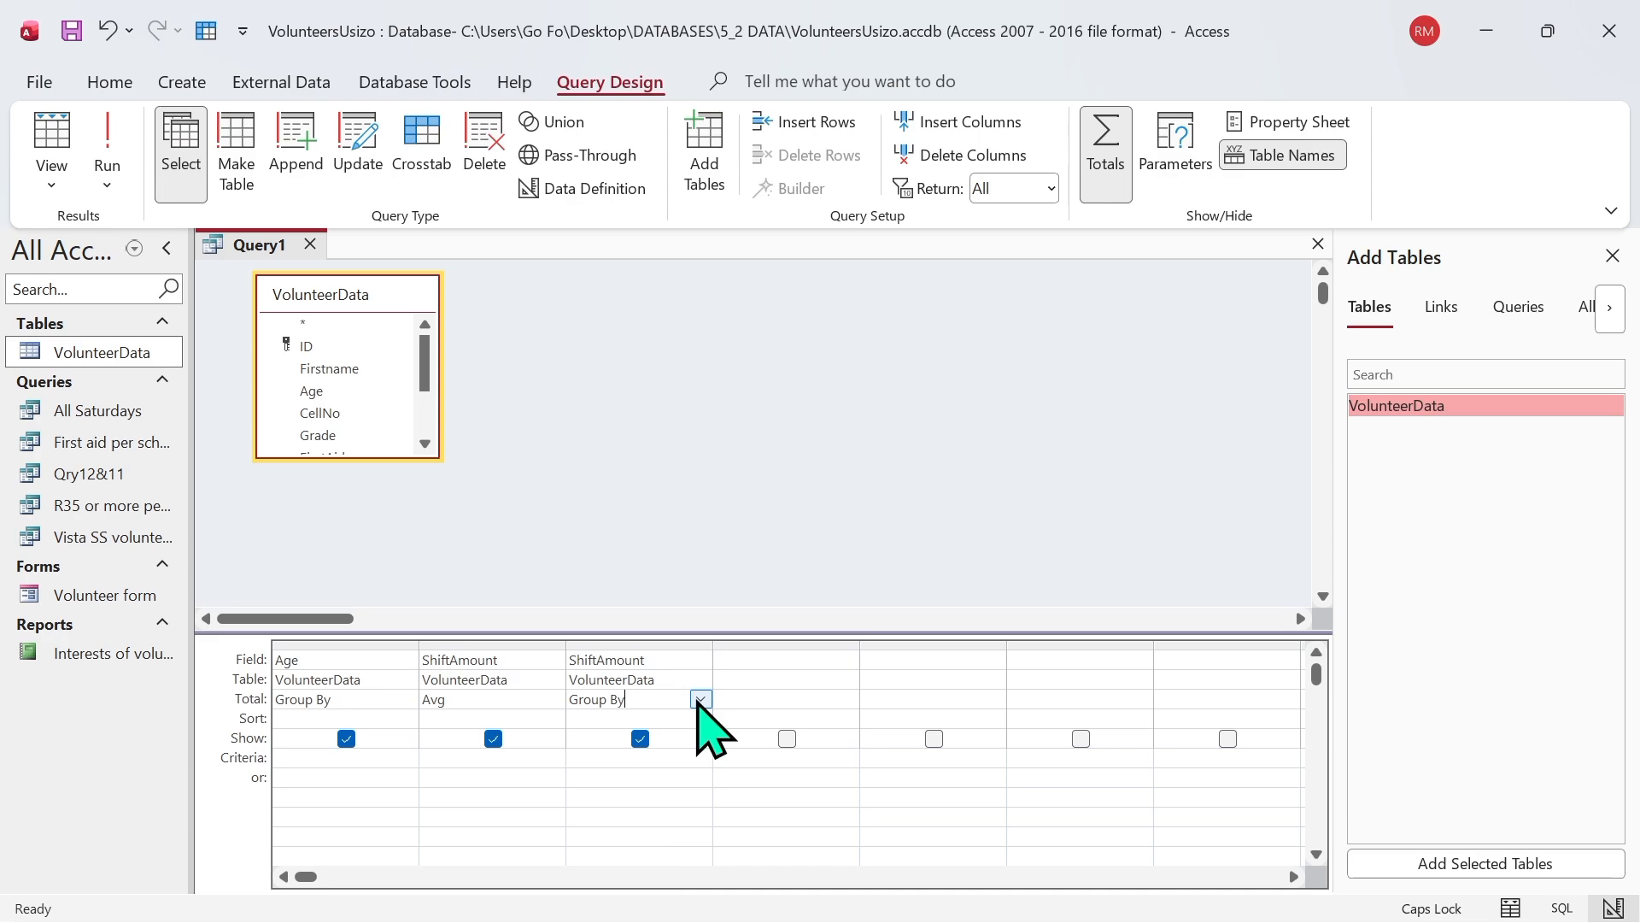
left_click(699, 699)
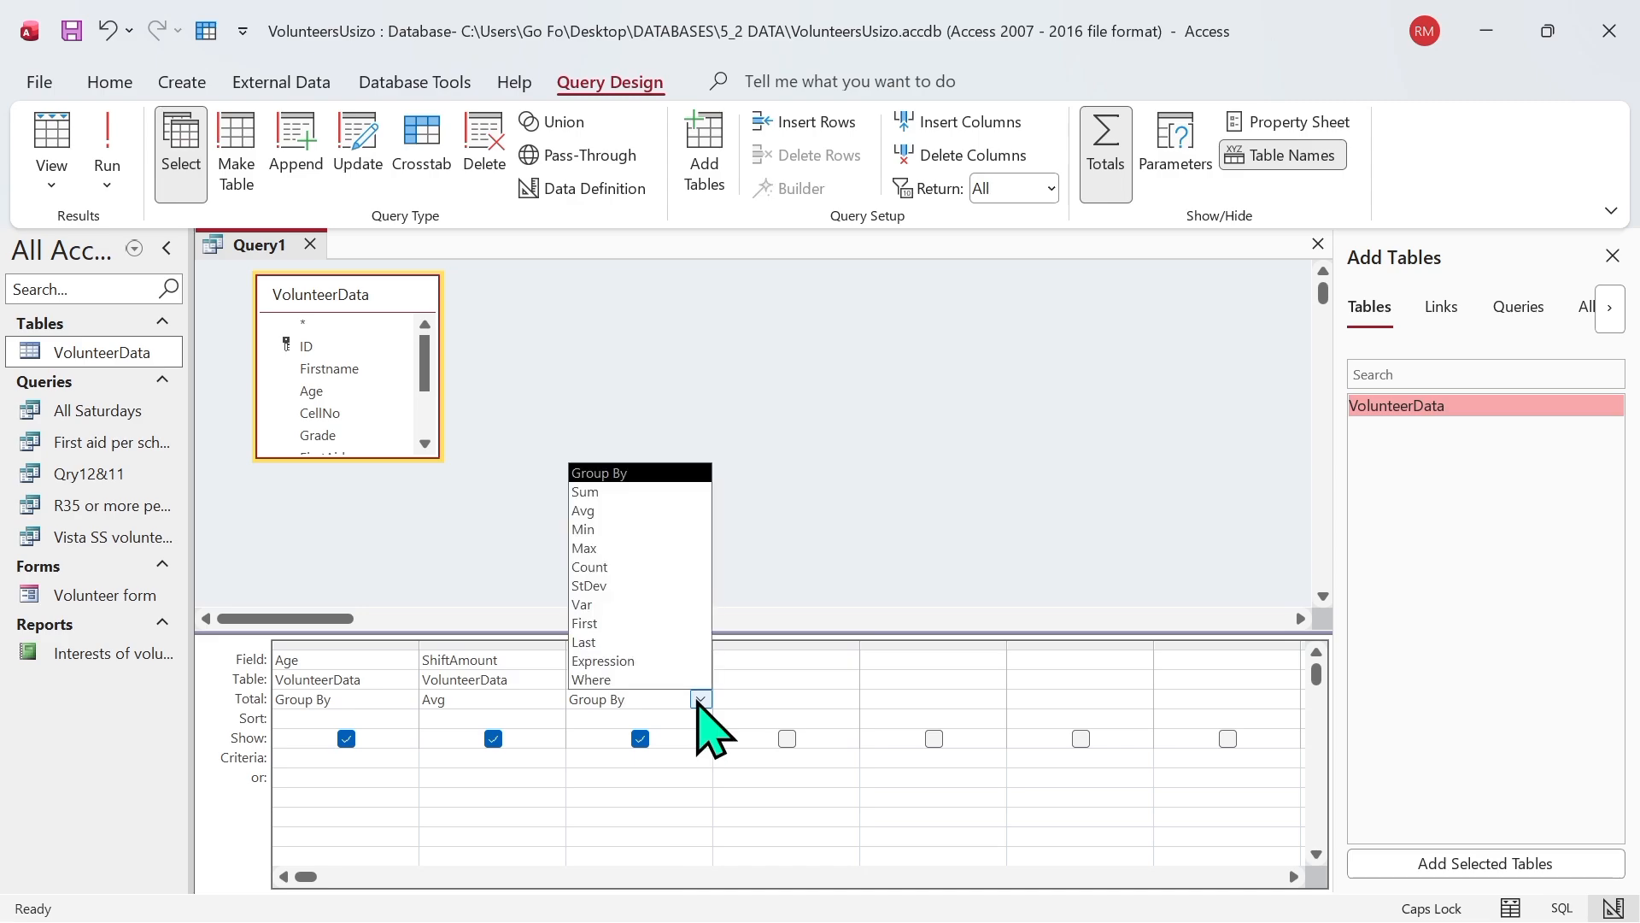
left_click(602, 529)
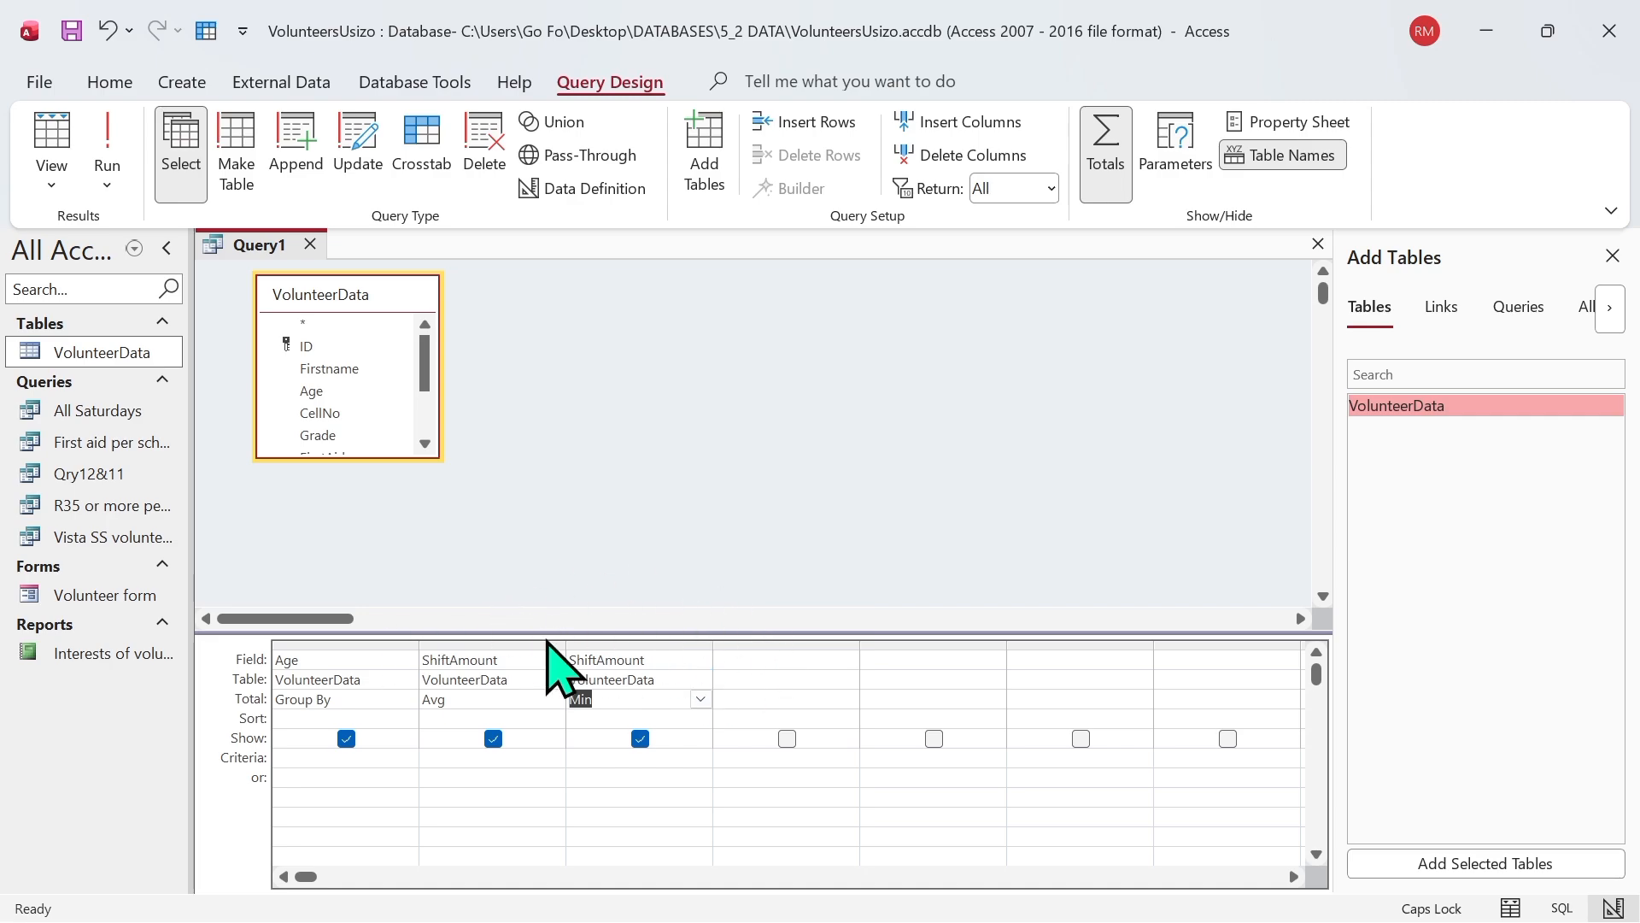
left_click(113, 147)
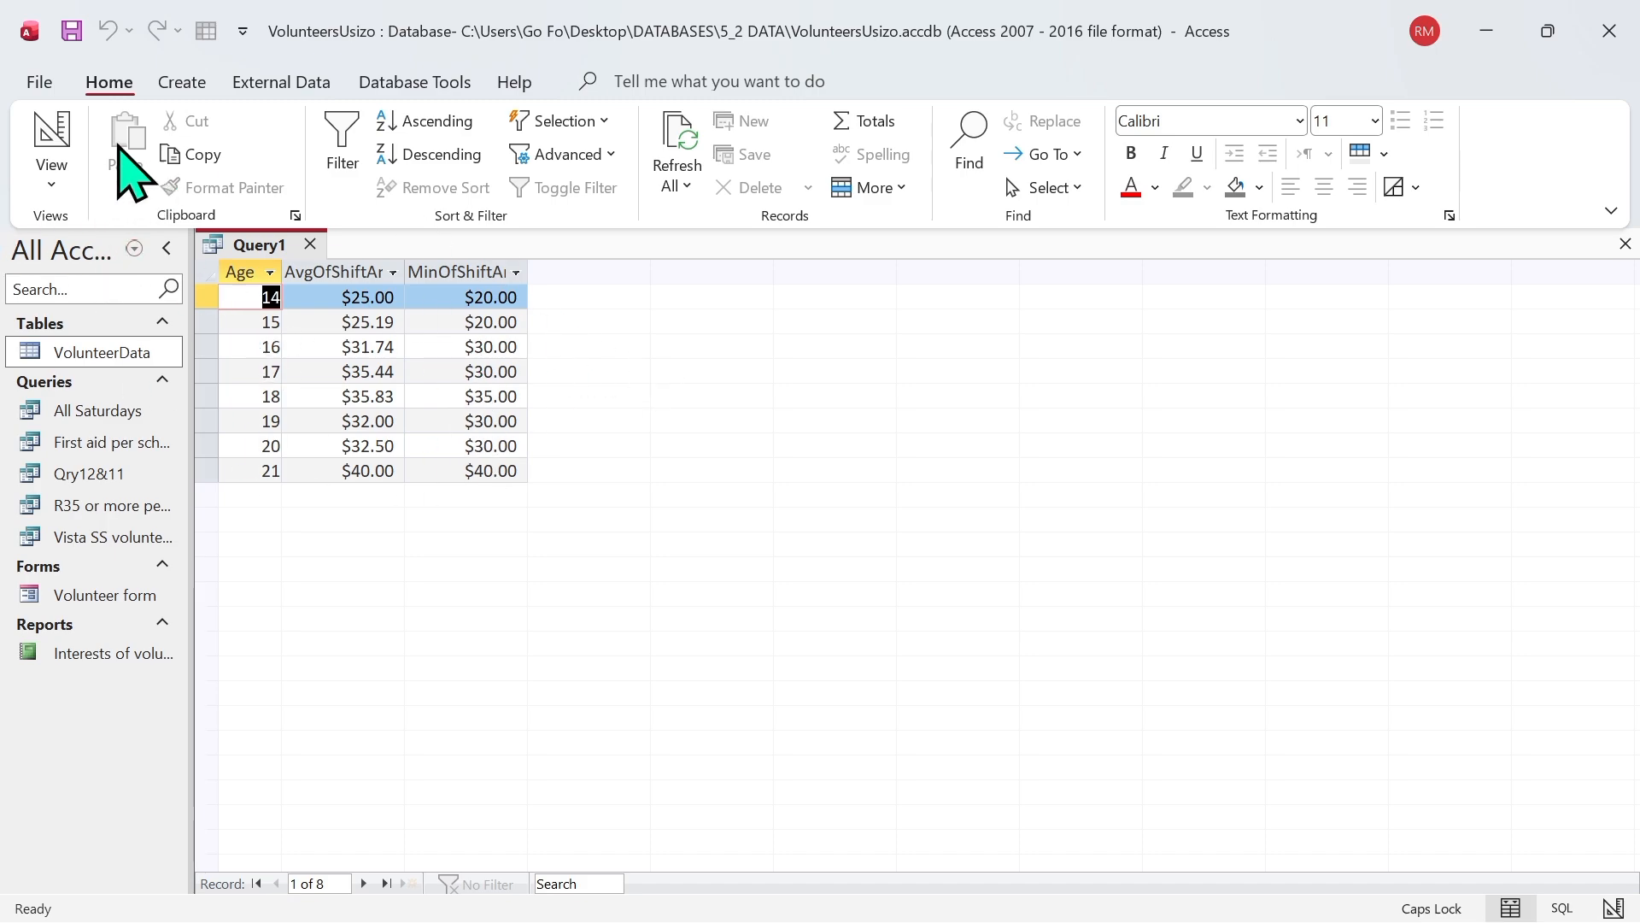
Step: Add a third ShiftAmount column with the Max total to the query design and run the query
left_click(60, 188)
left_click(160, 352)
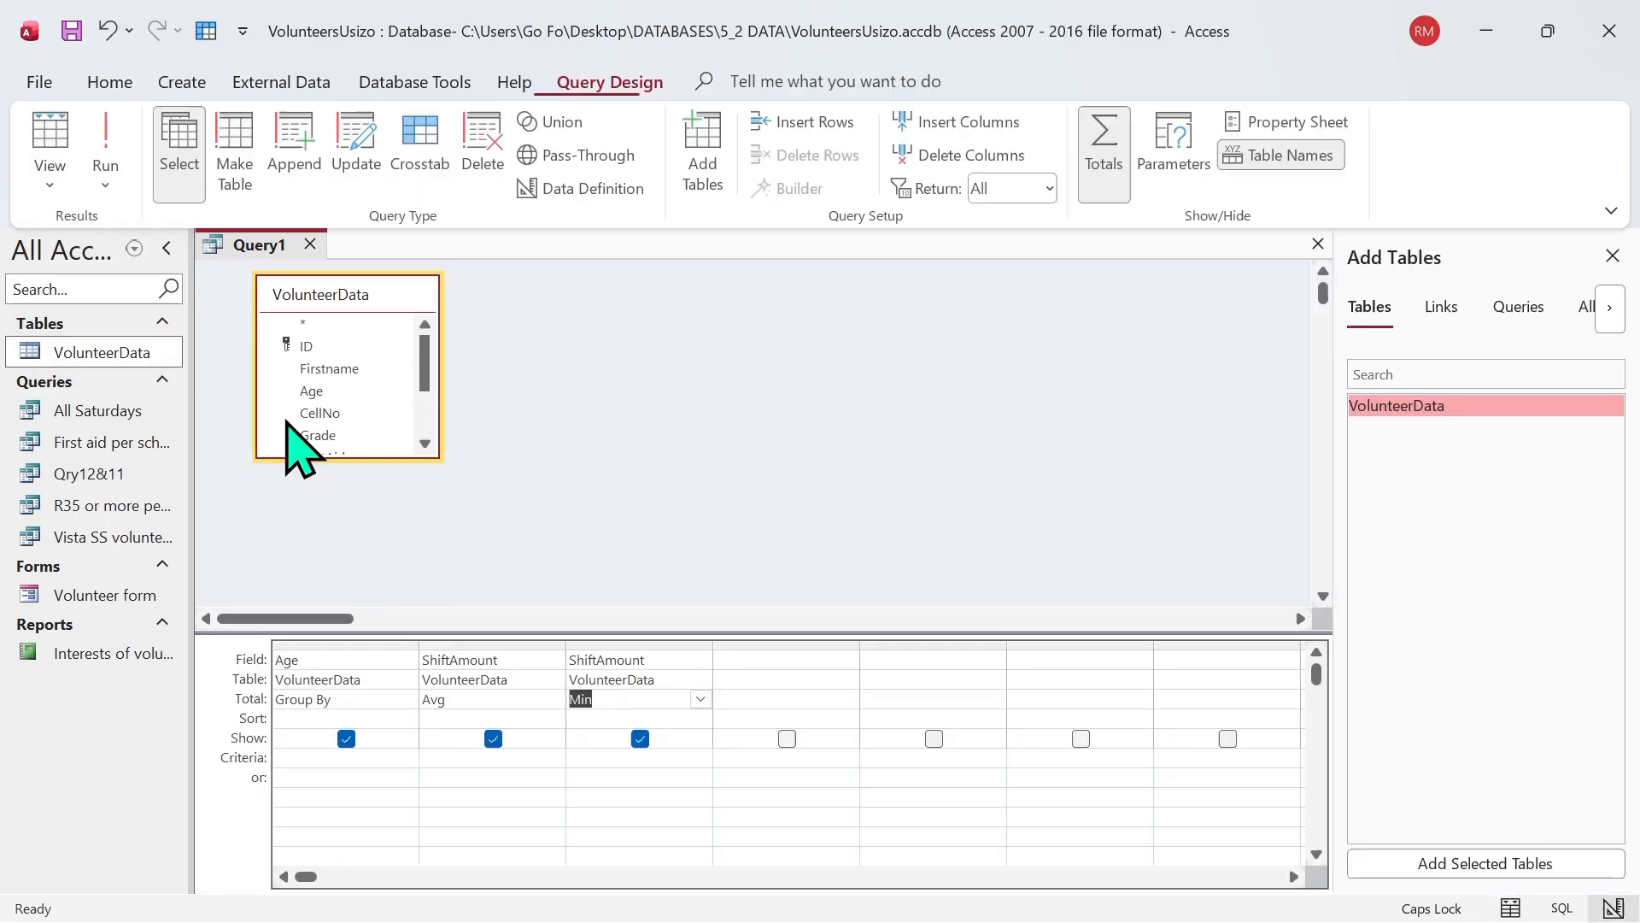
left_click(743, 660)
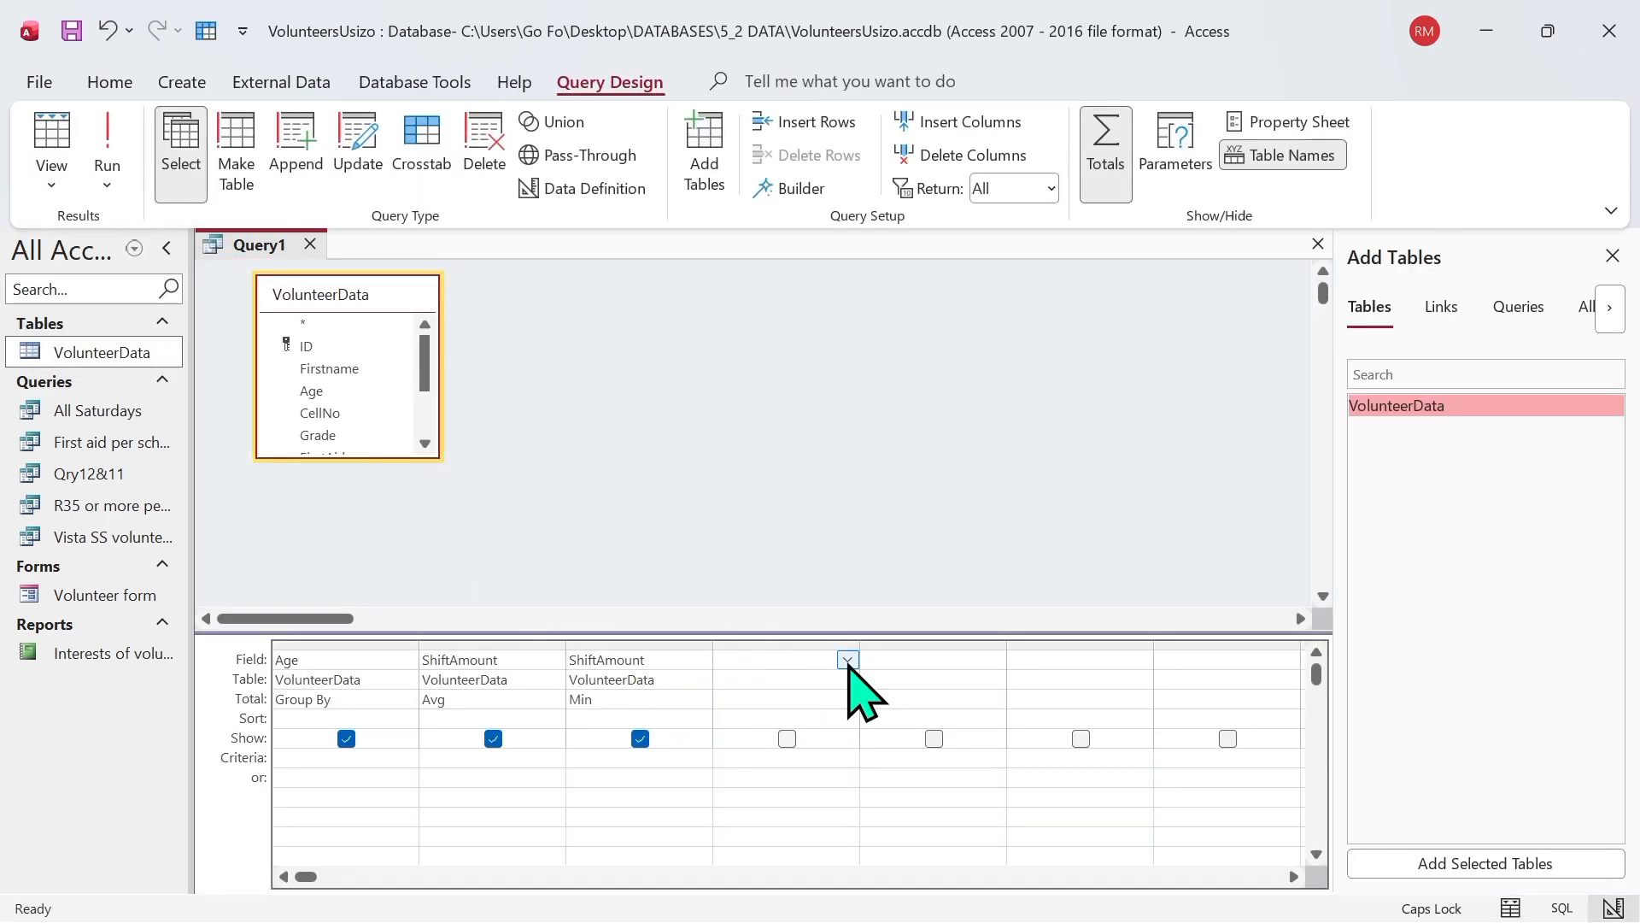
left_click(847, 659)
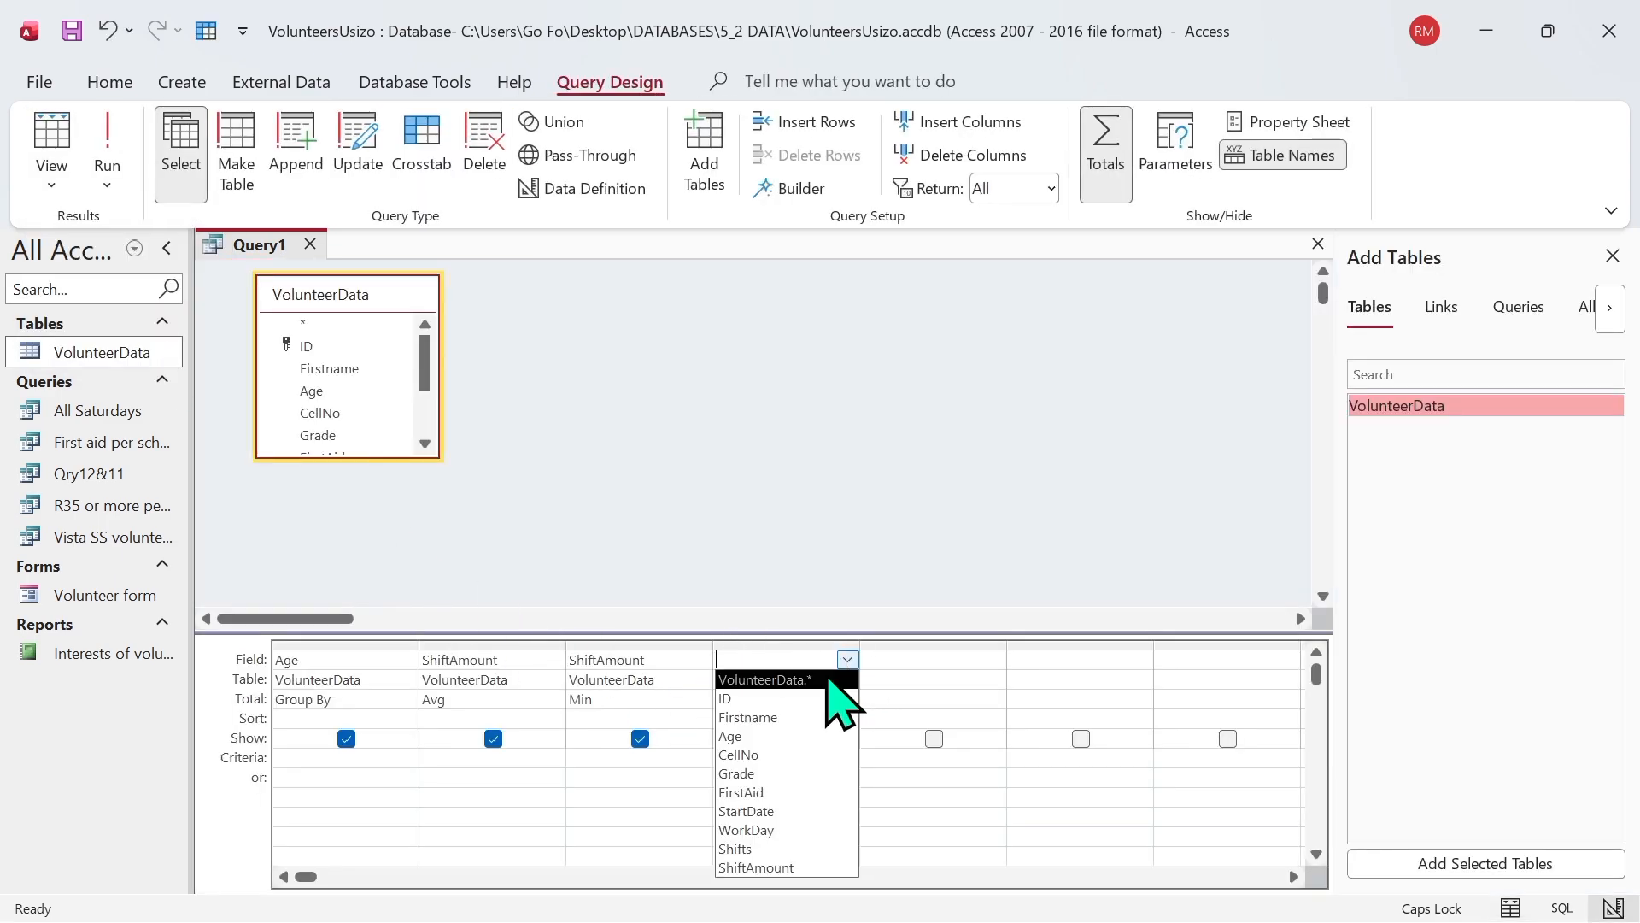
left_click(787, 871)
left_click(827, 699)
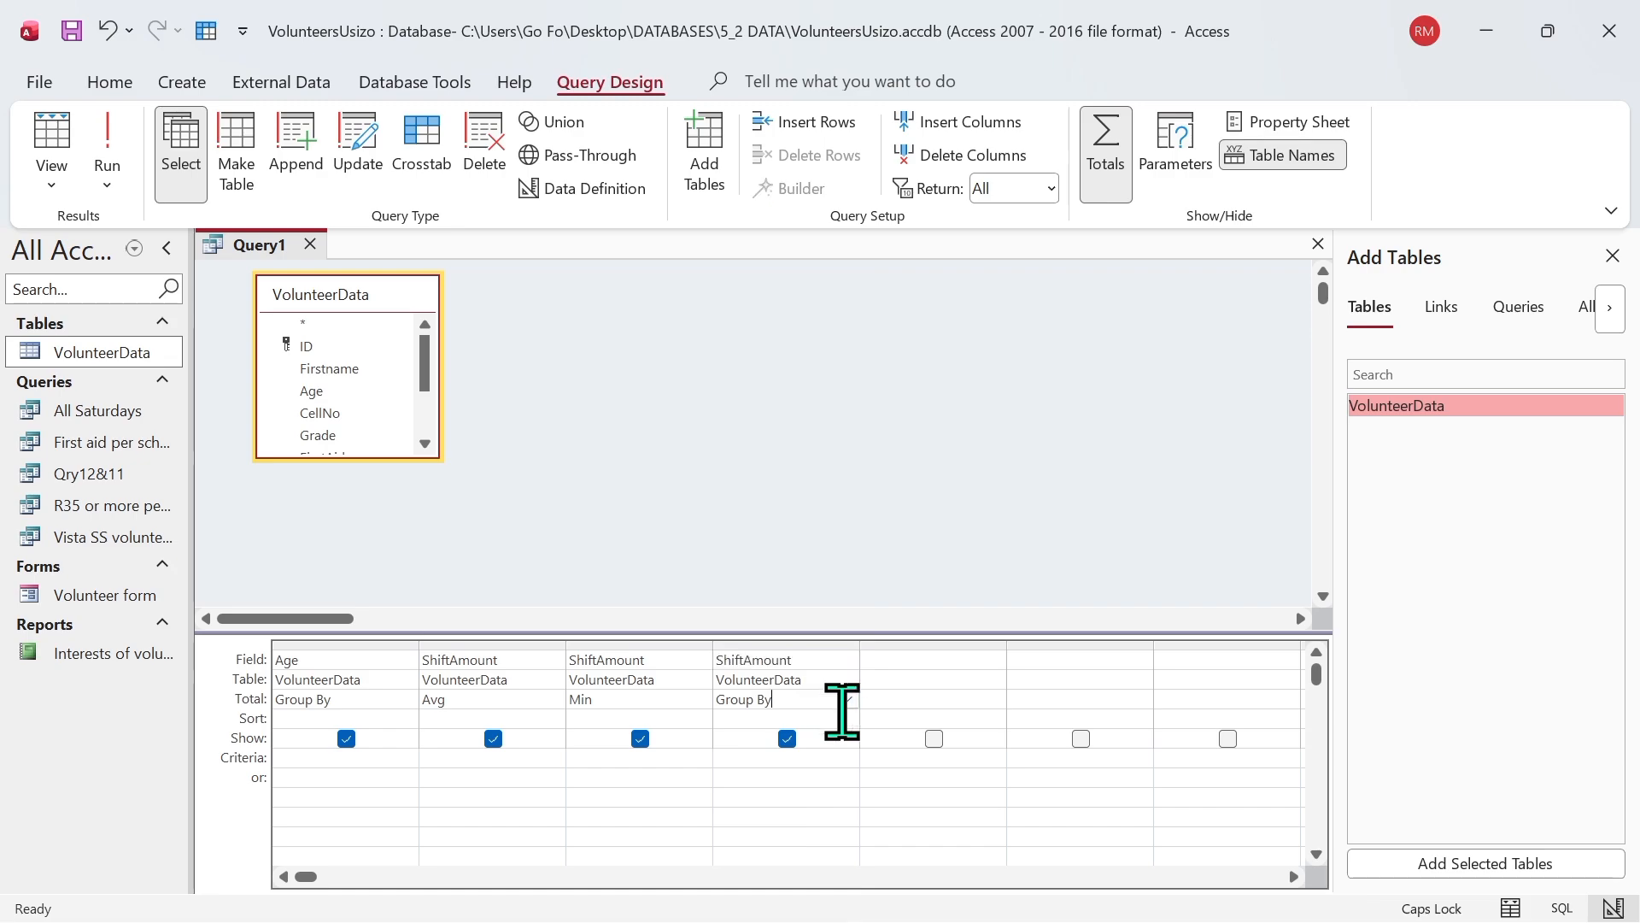
left_click(847, 699)
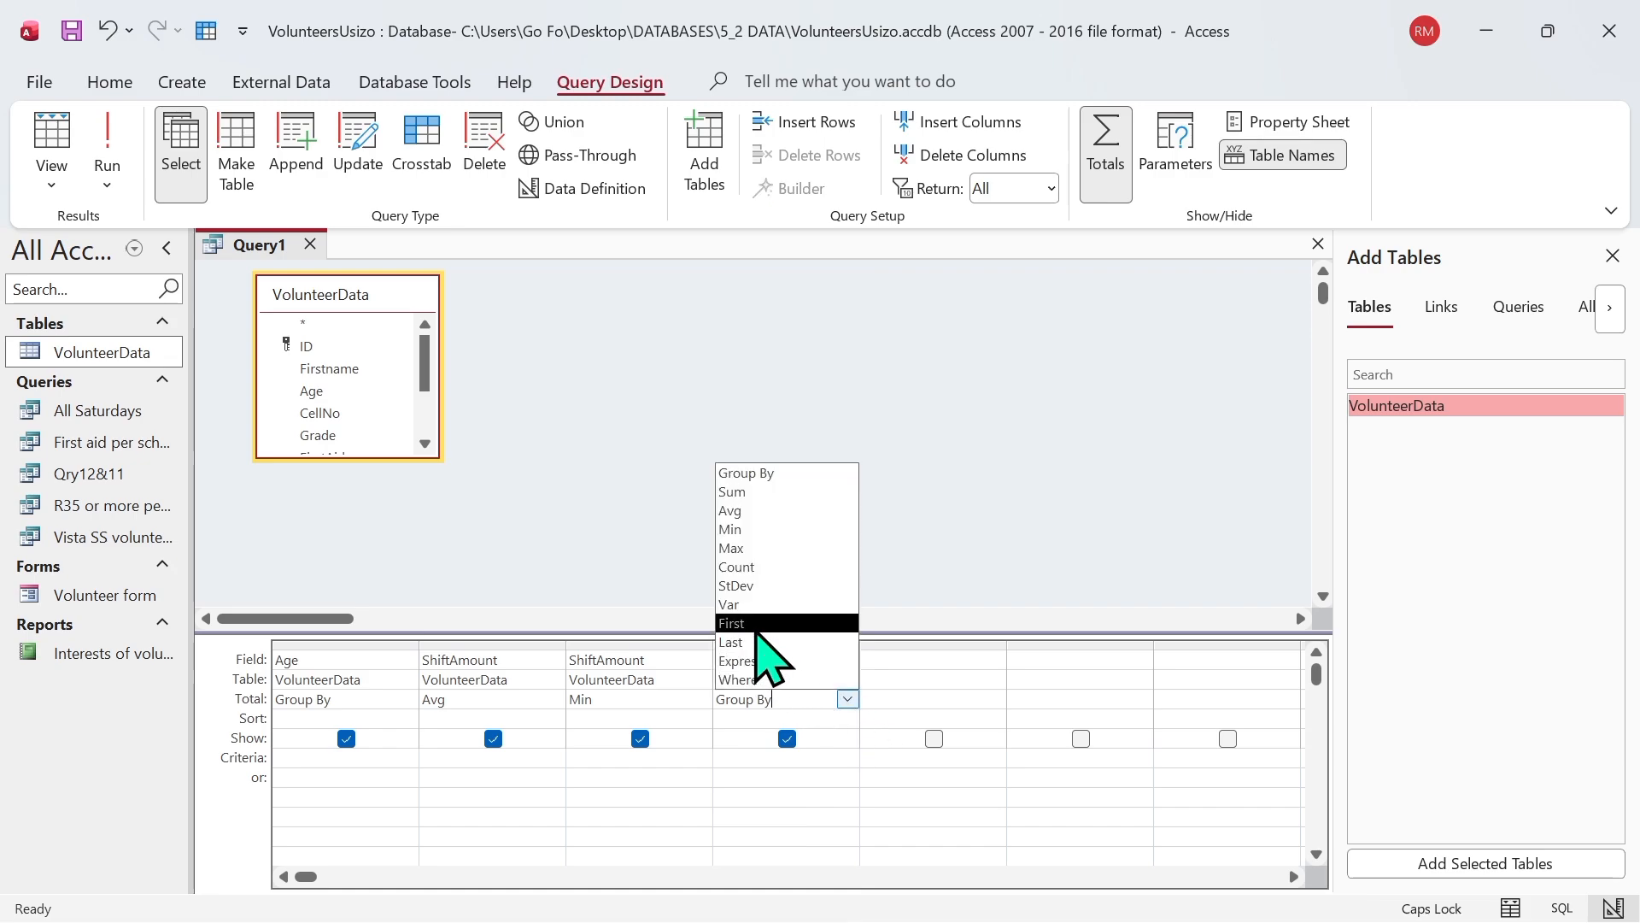
left_click(745, 547)
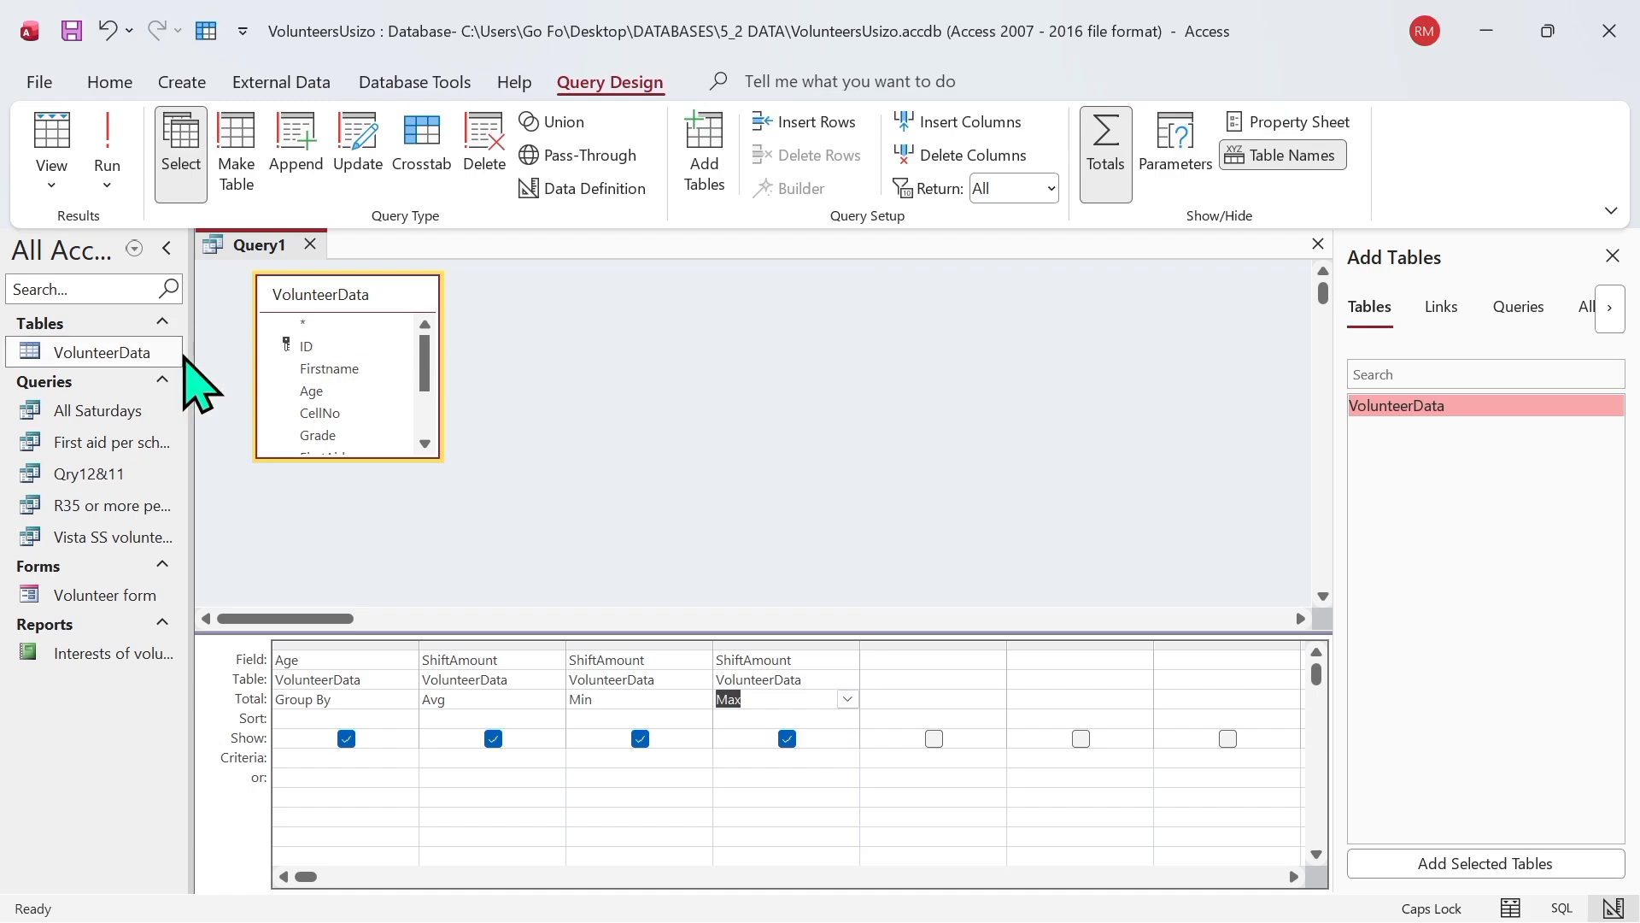
left_click(107, 141)
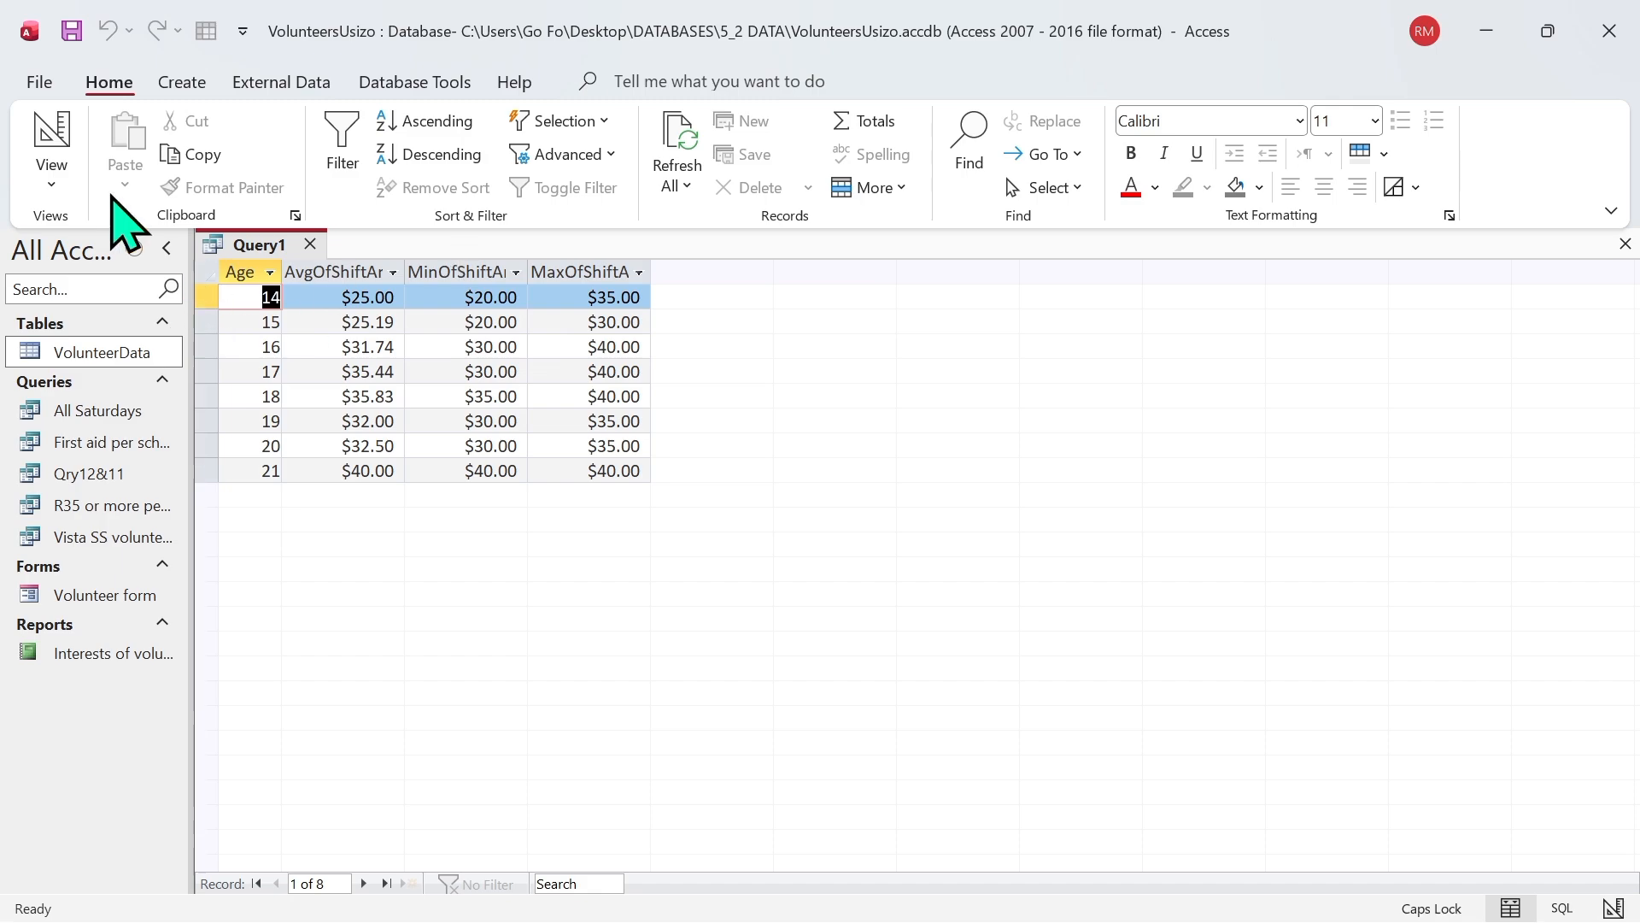
Step: Replace the Age grouping field with Grade in the query design and run the query
left_click(49, 180)
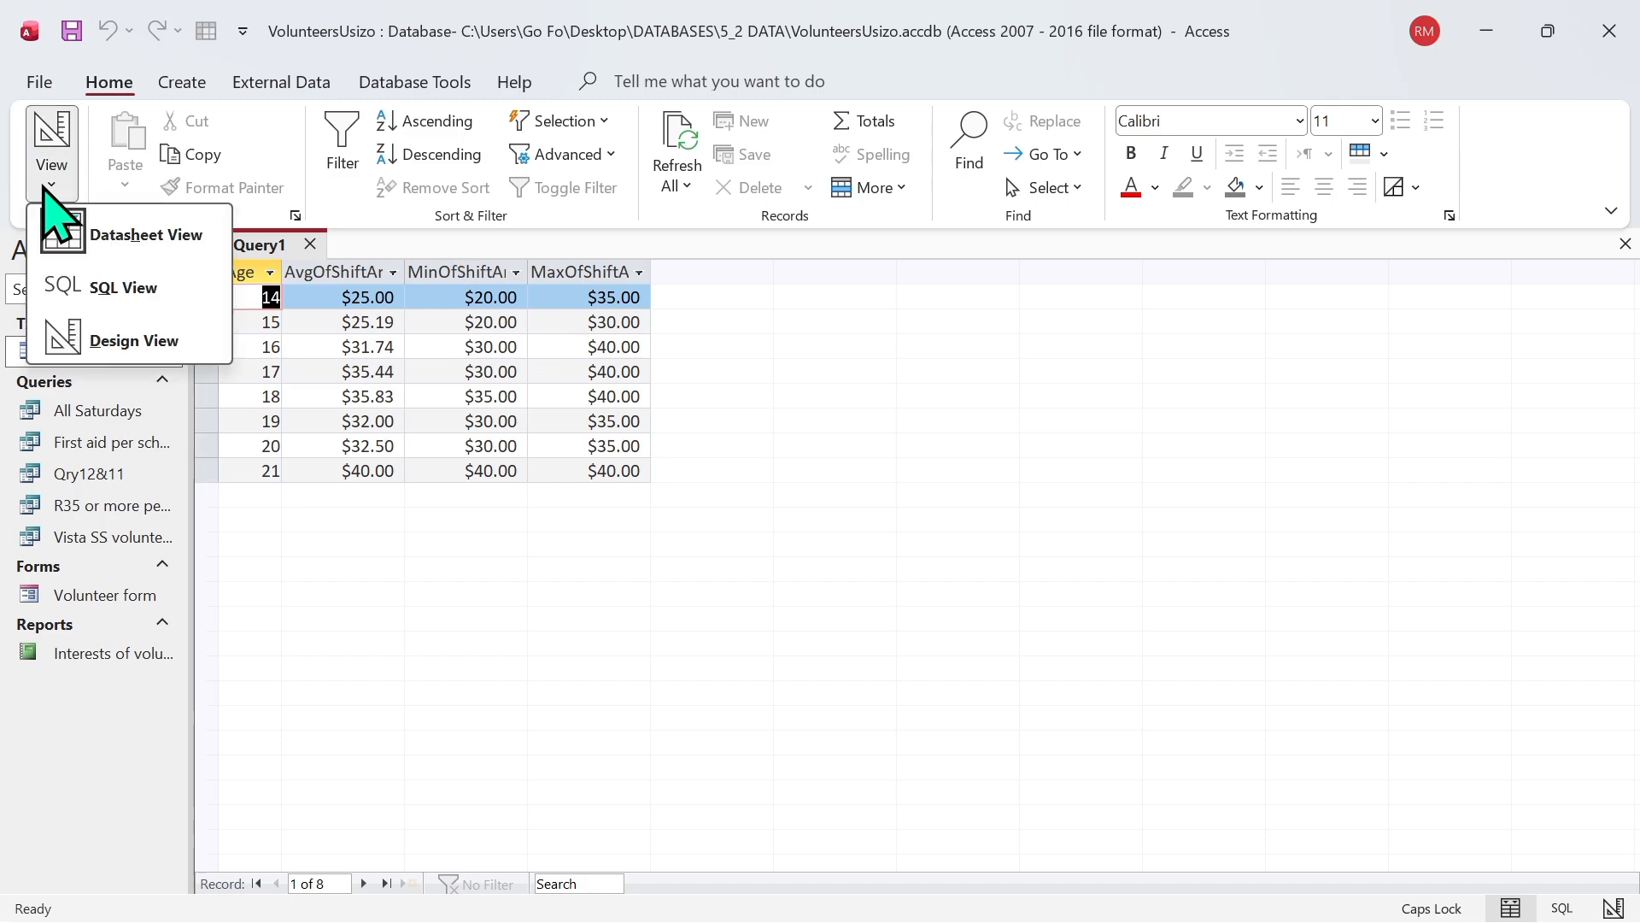
left_click(128, 340)
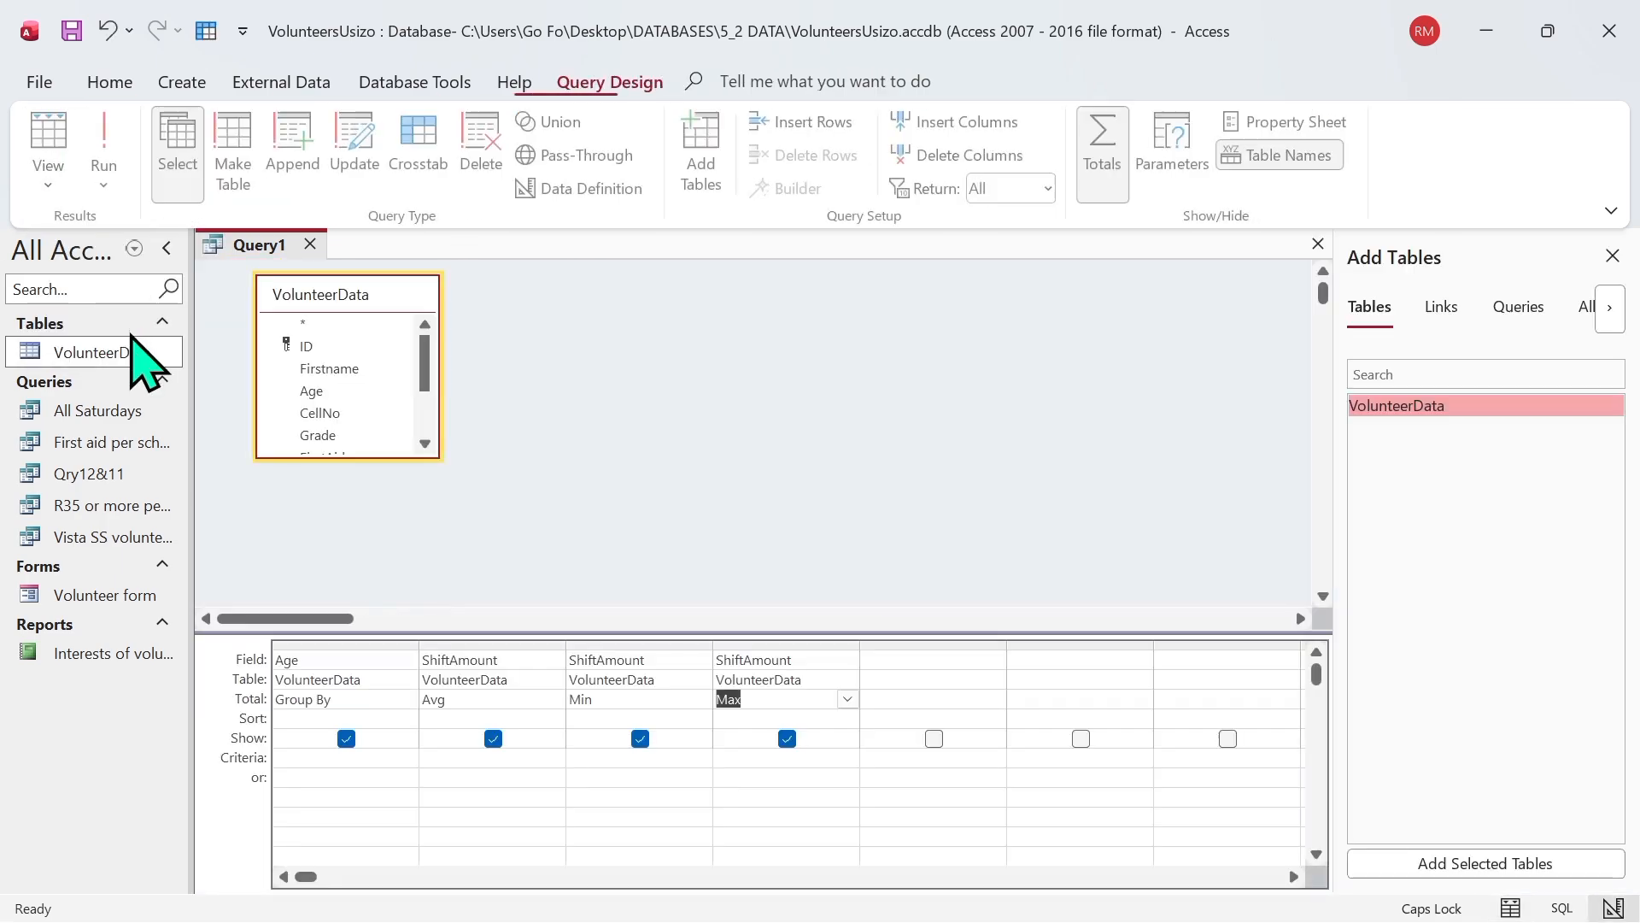
left_click(332, 658)
left_click(407, 660)
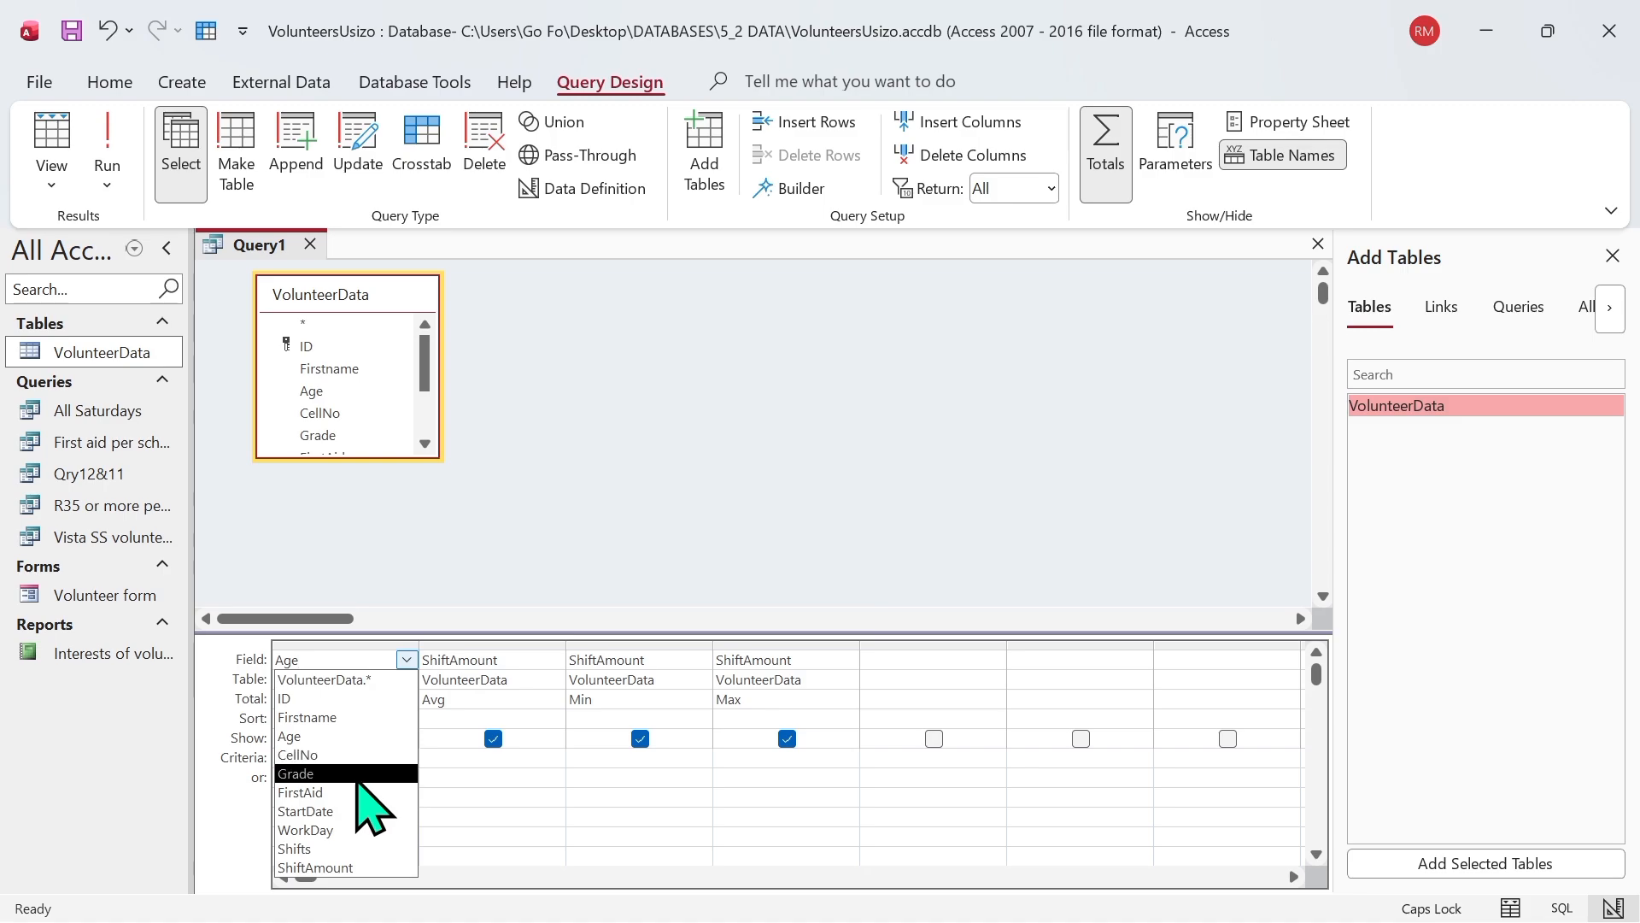
left_click(346, 773)
left_click(107, 141)
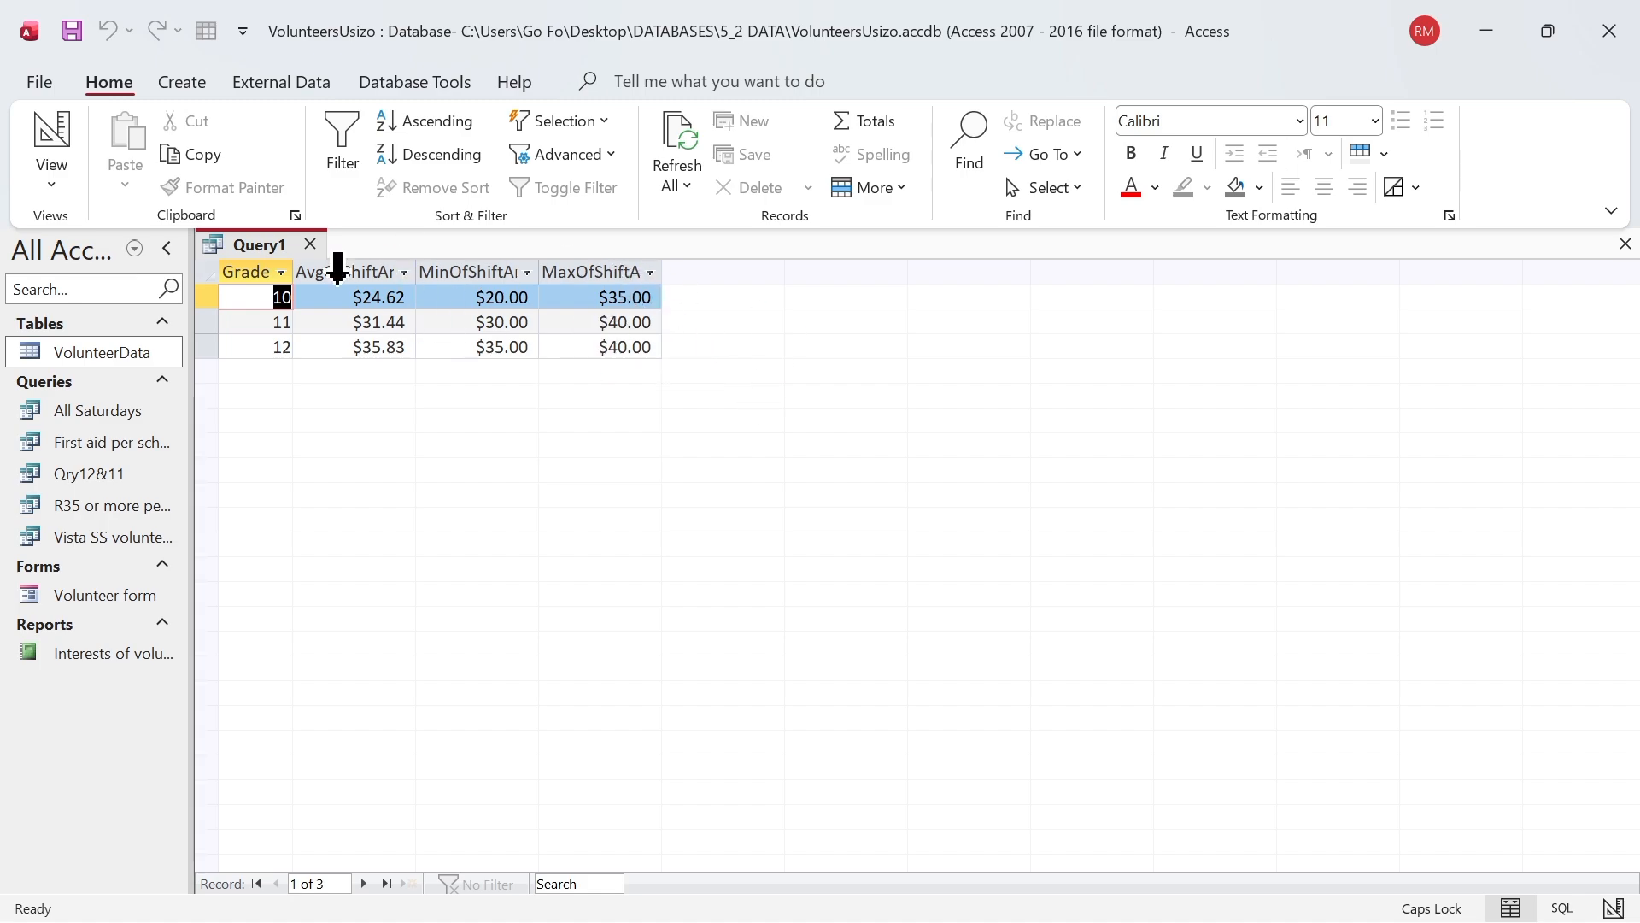
Step: Change the last ShiftAmount column's total to Var, run the query, and widen that result column to fit its values
left_click(68, 188)
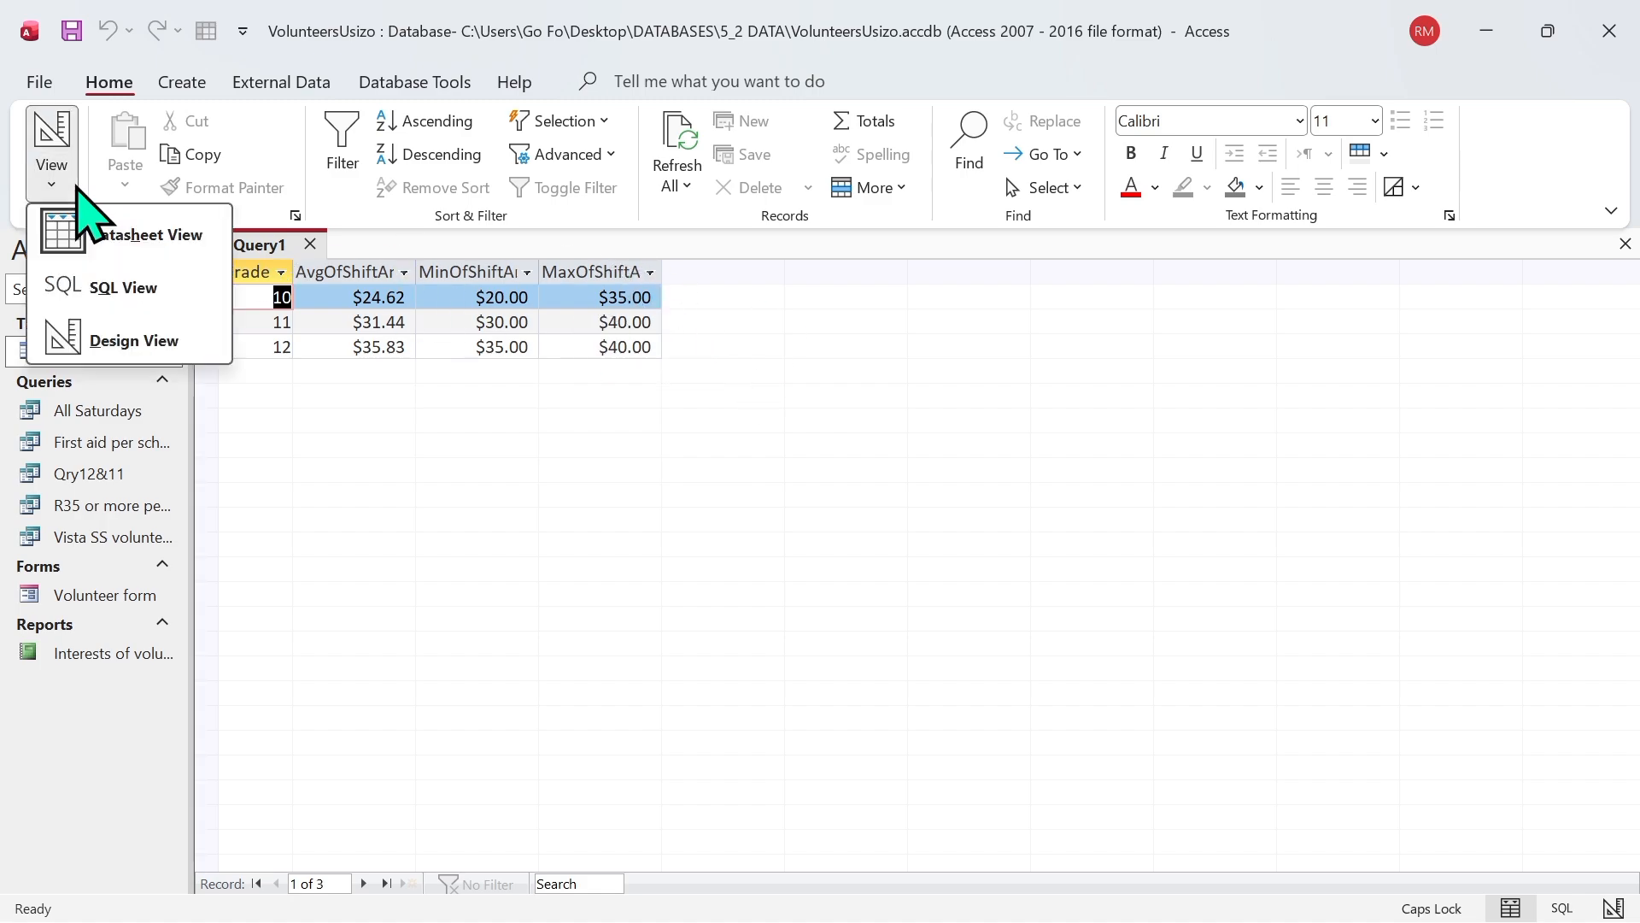
left_click(171, 333)
left_click(787, 697)
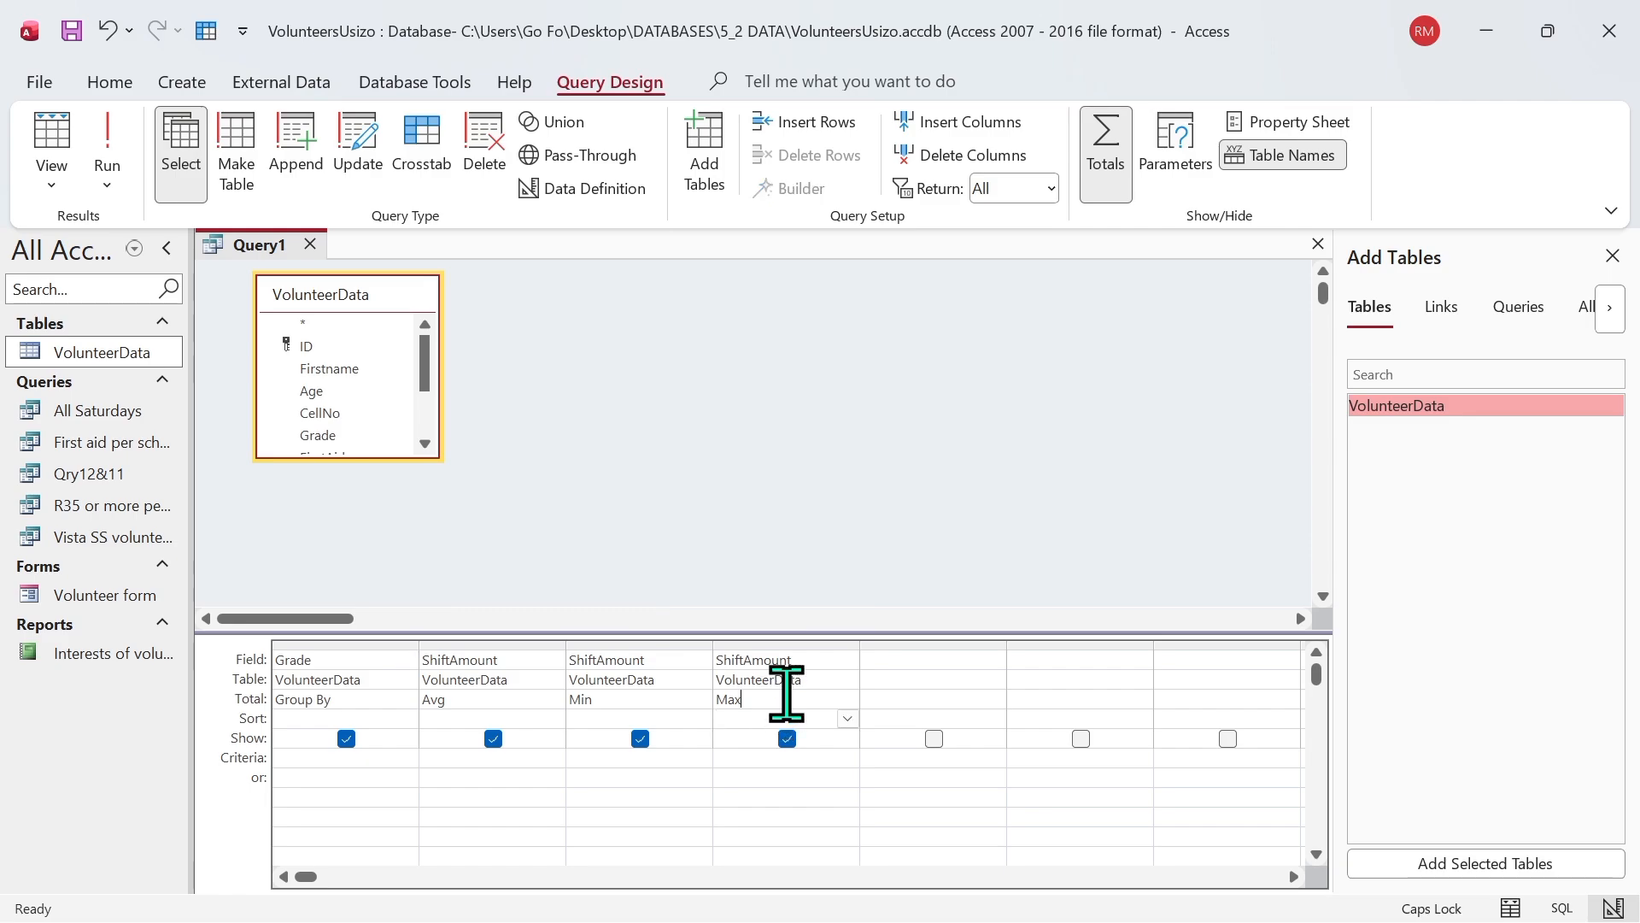
left_click(848, 699)
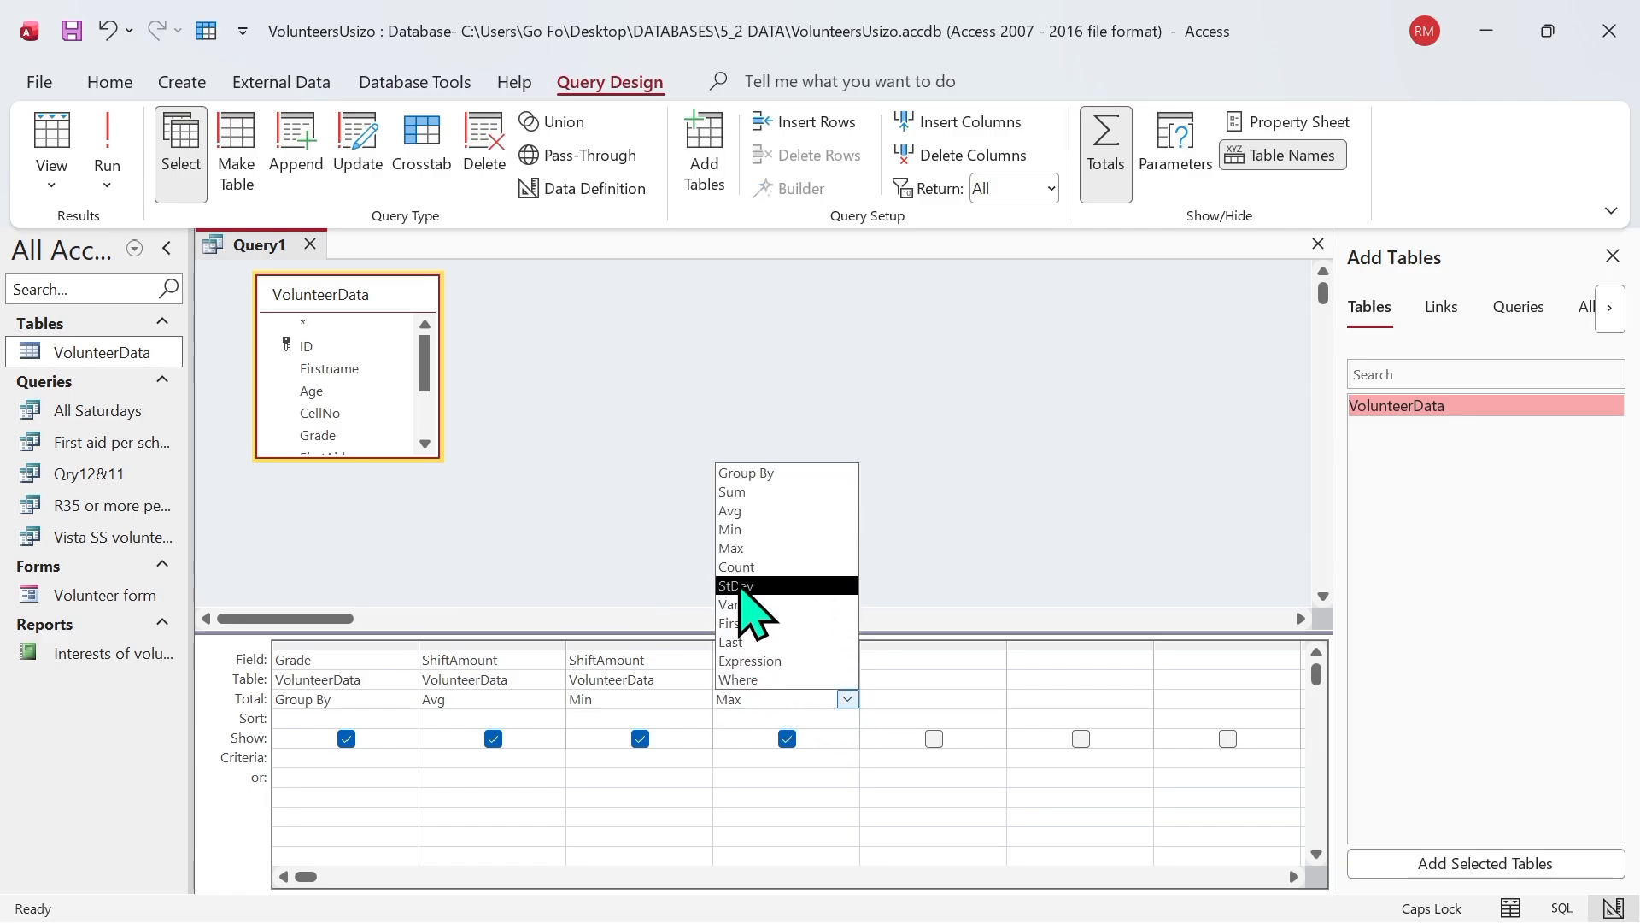
left_click(755, 613)
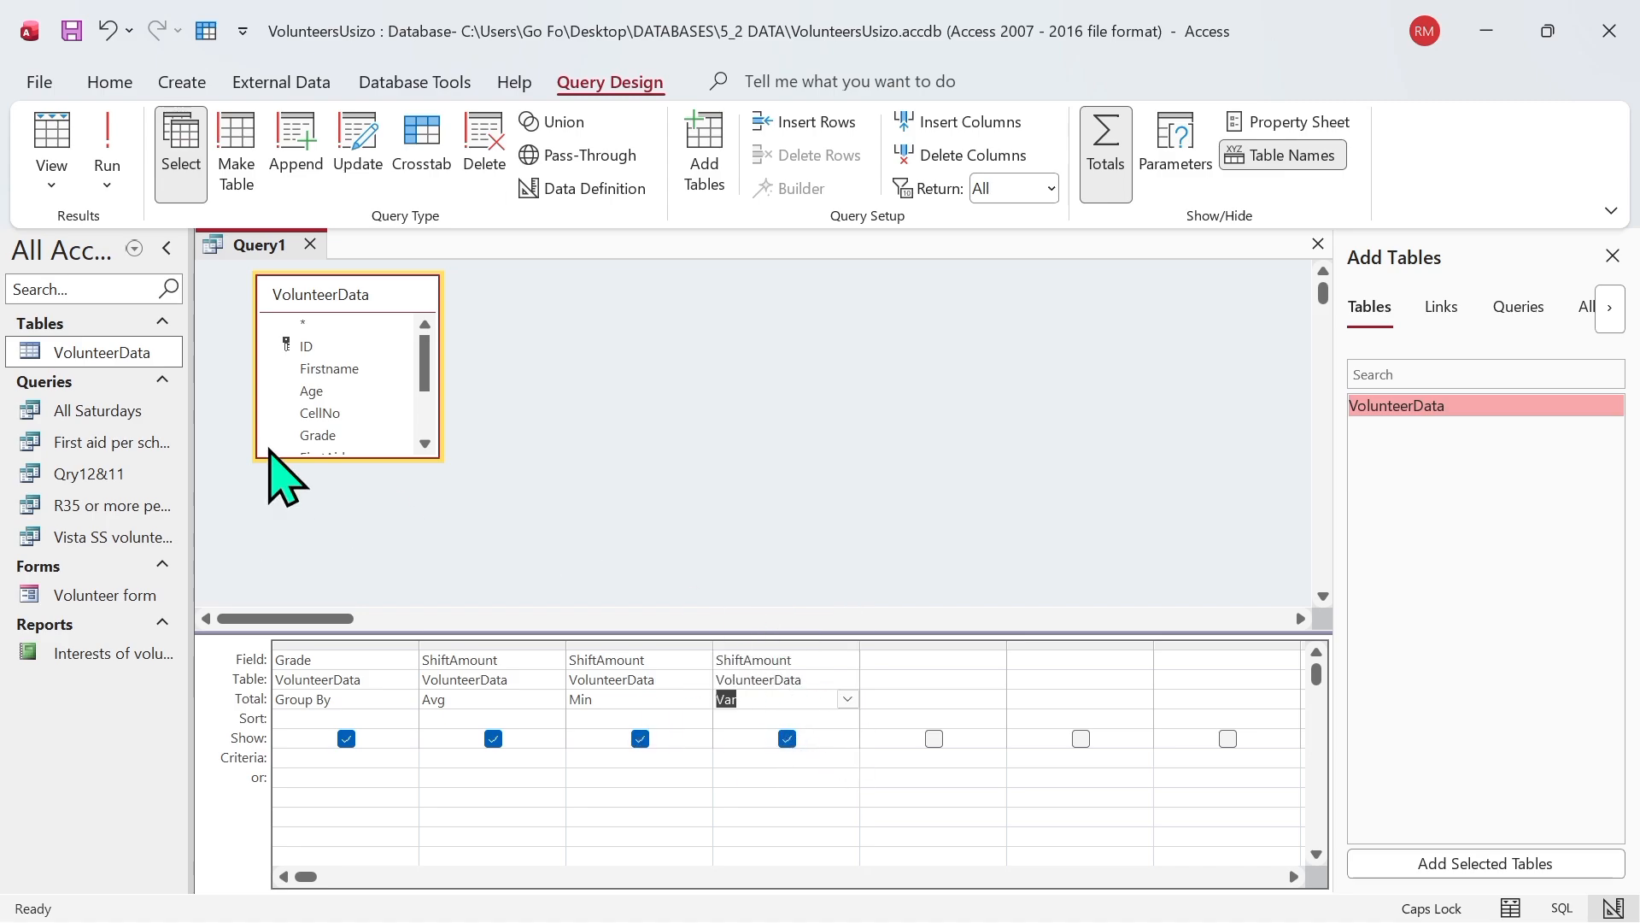
left_click(107, 144)
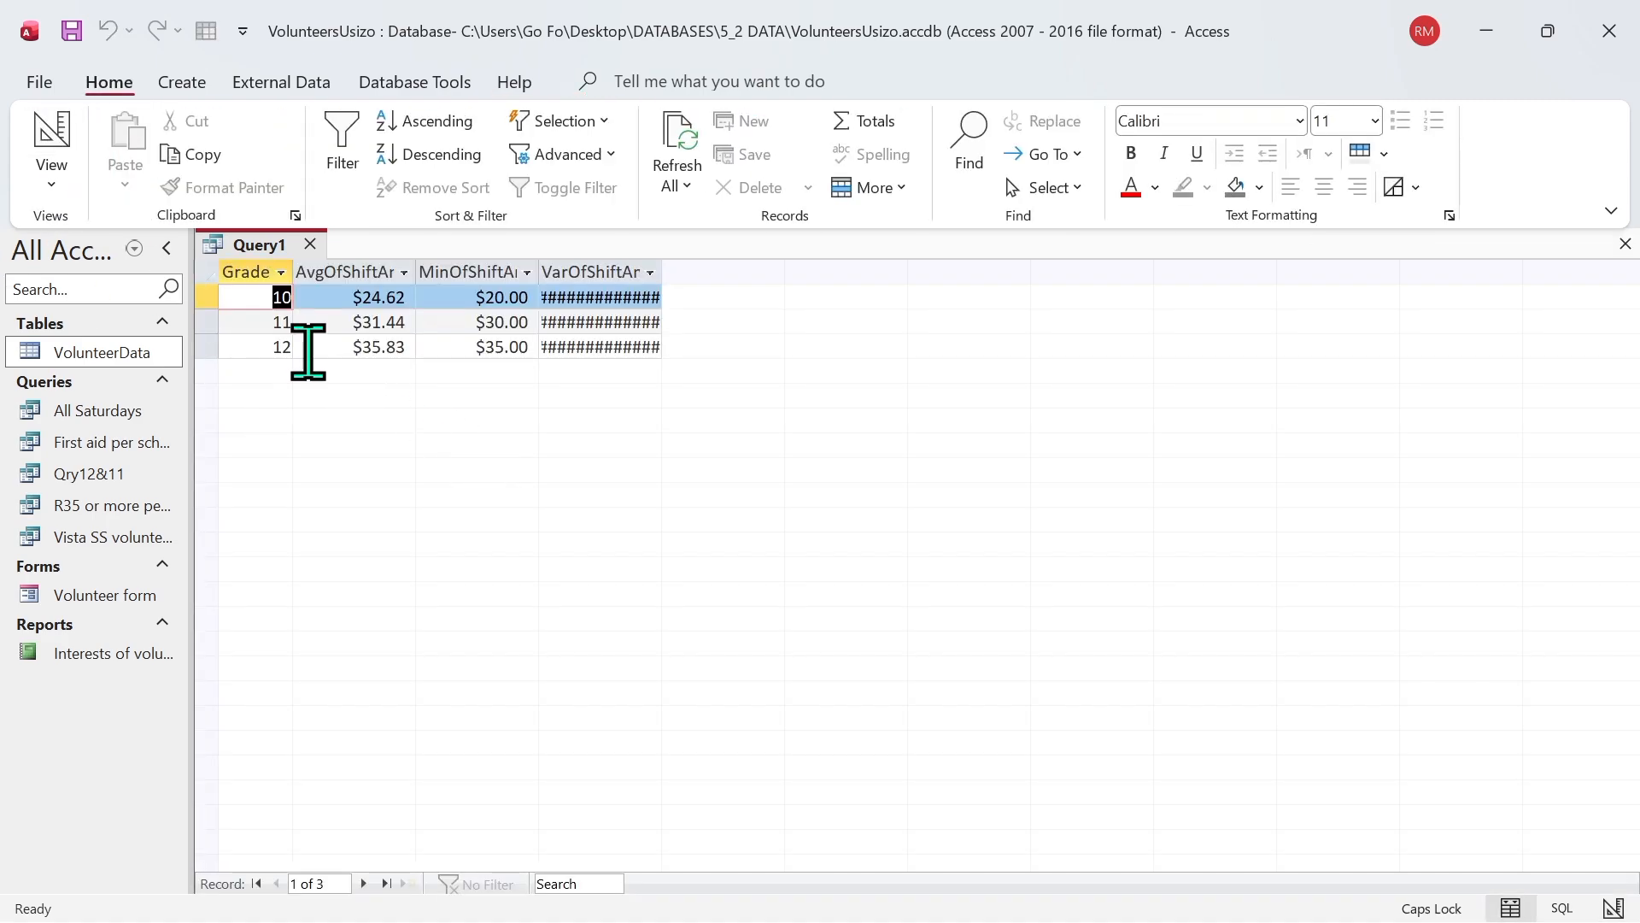
left_click(638, 275)
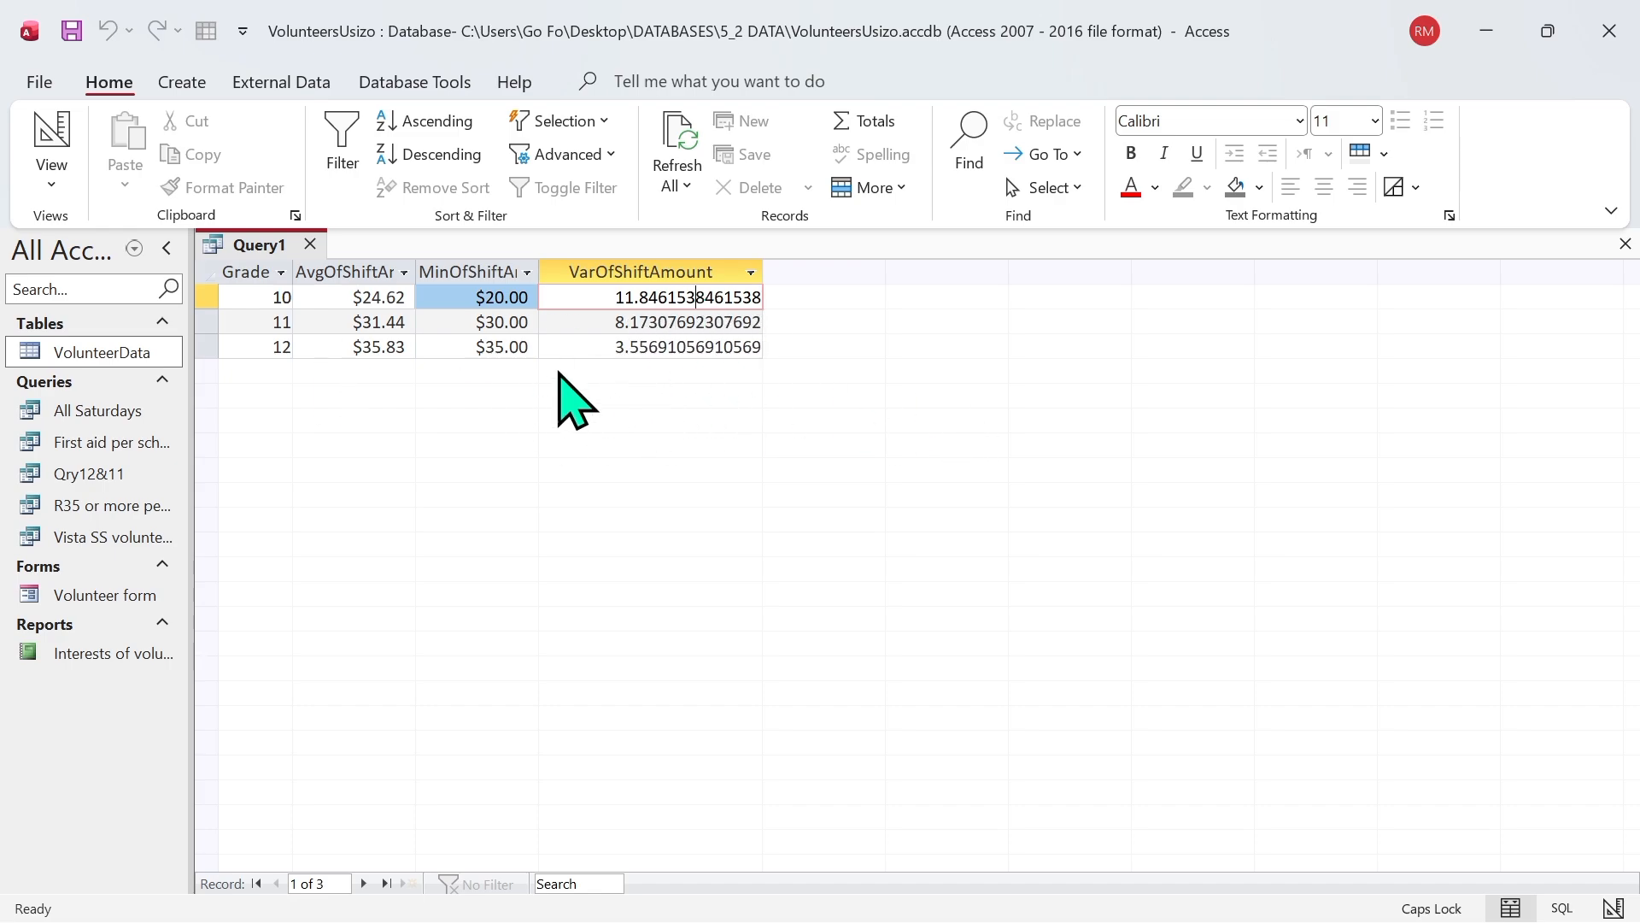
Step: Change the last ShiftAmount column's total to StDev in the query design and run the query
left_click(52, 181)
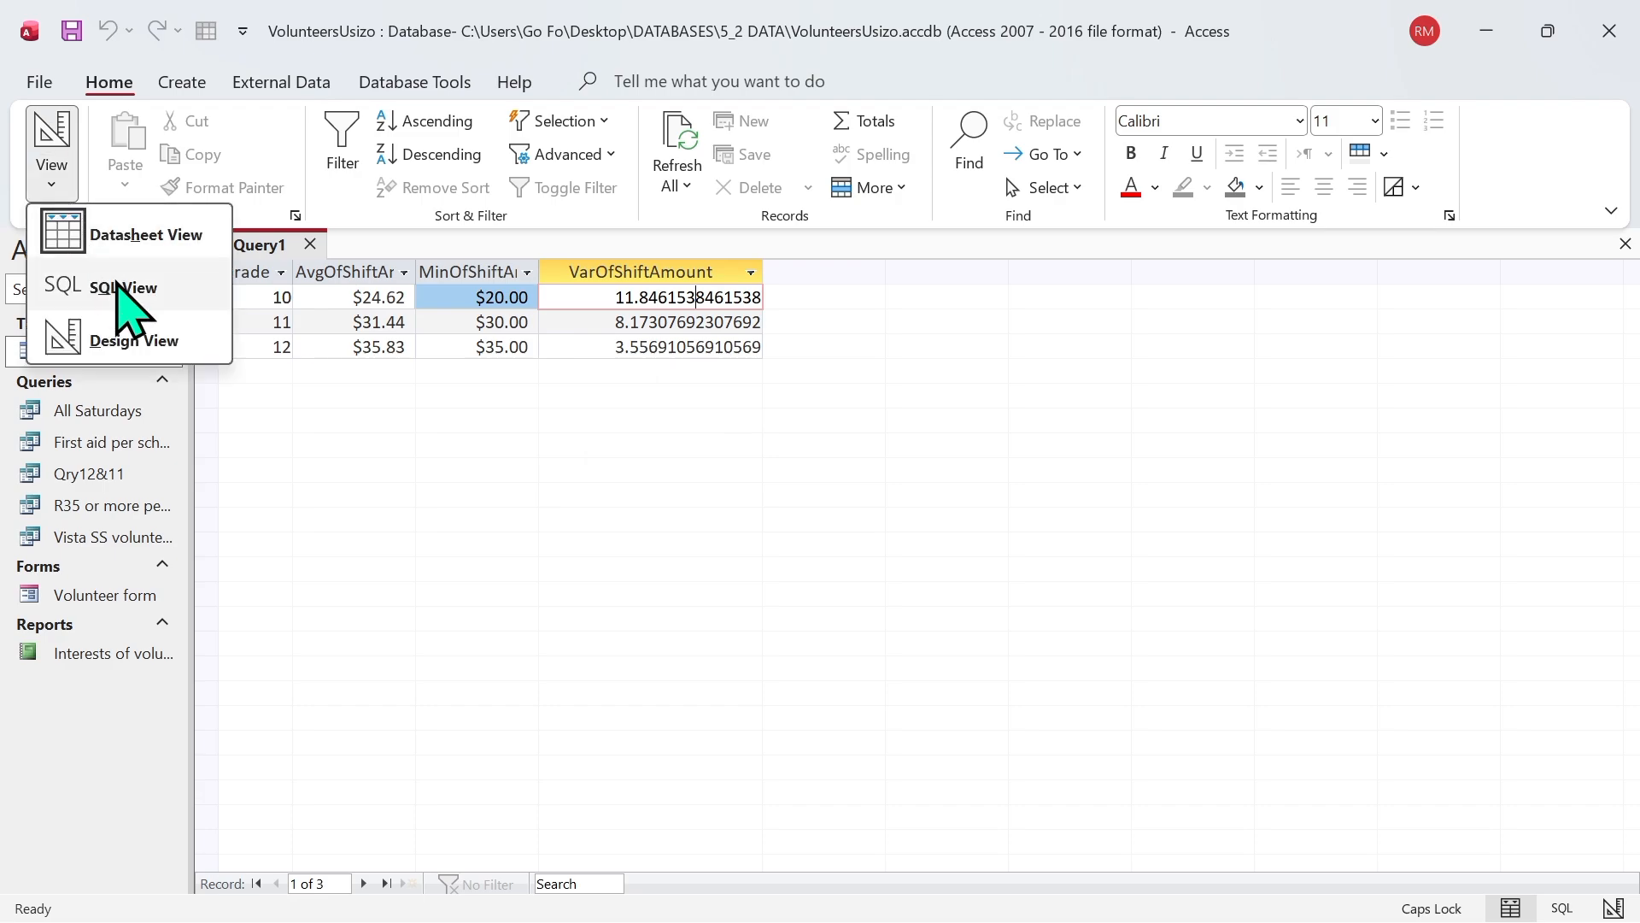
left_click(155, 345)
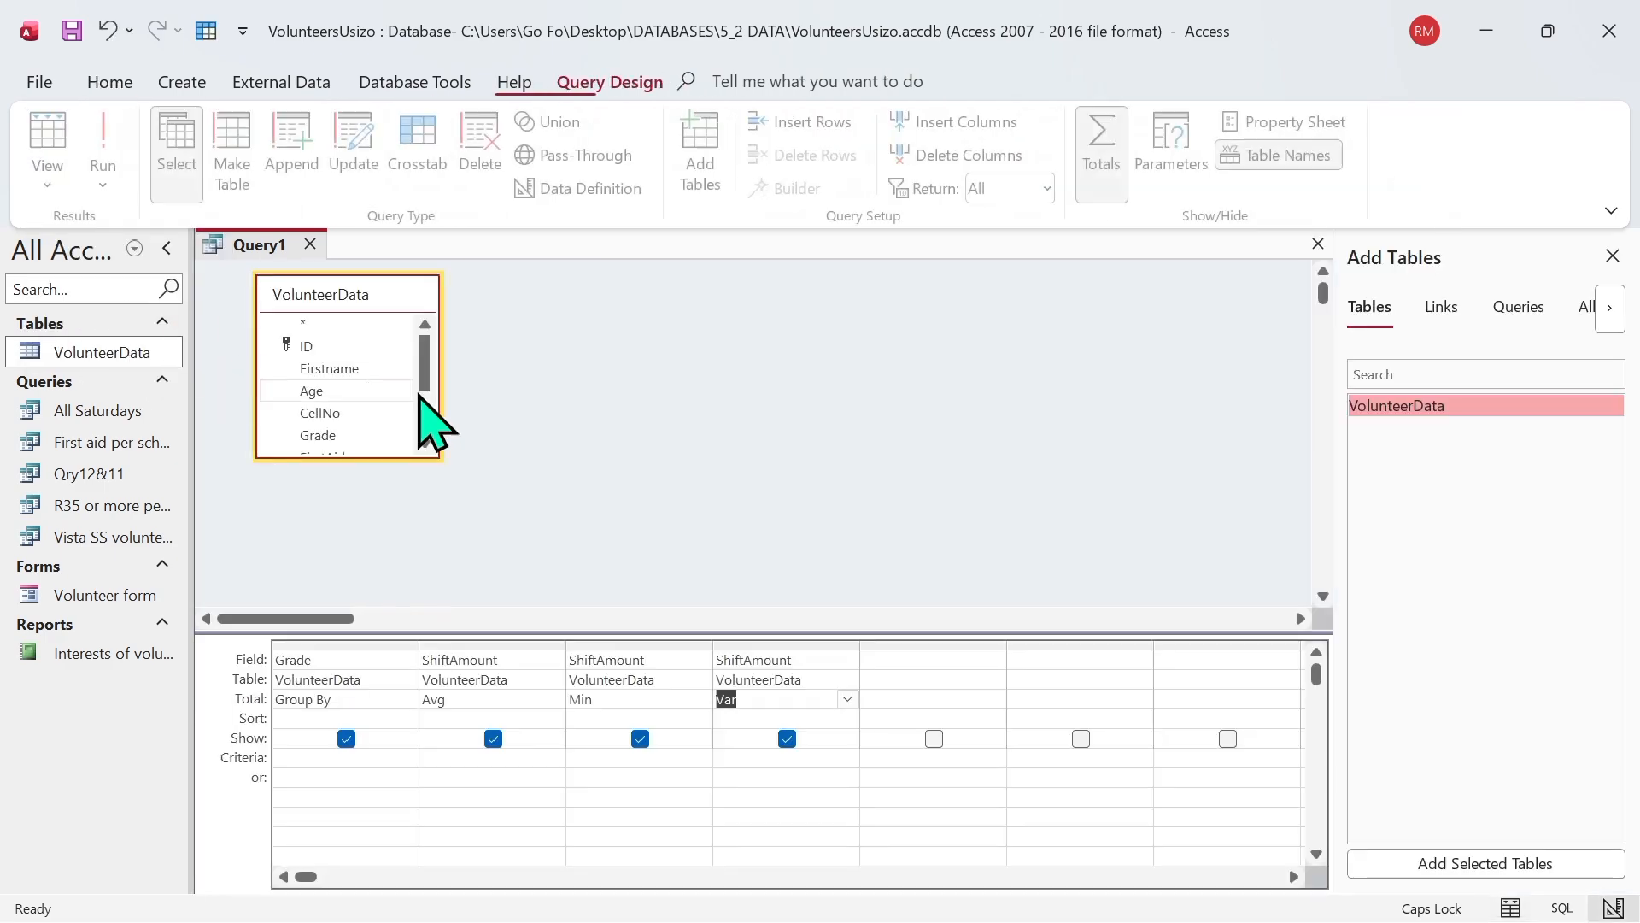
left_click(848, 699)
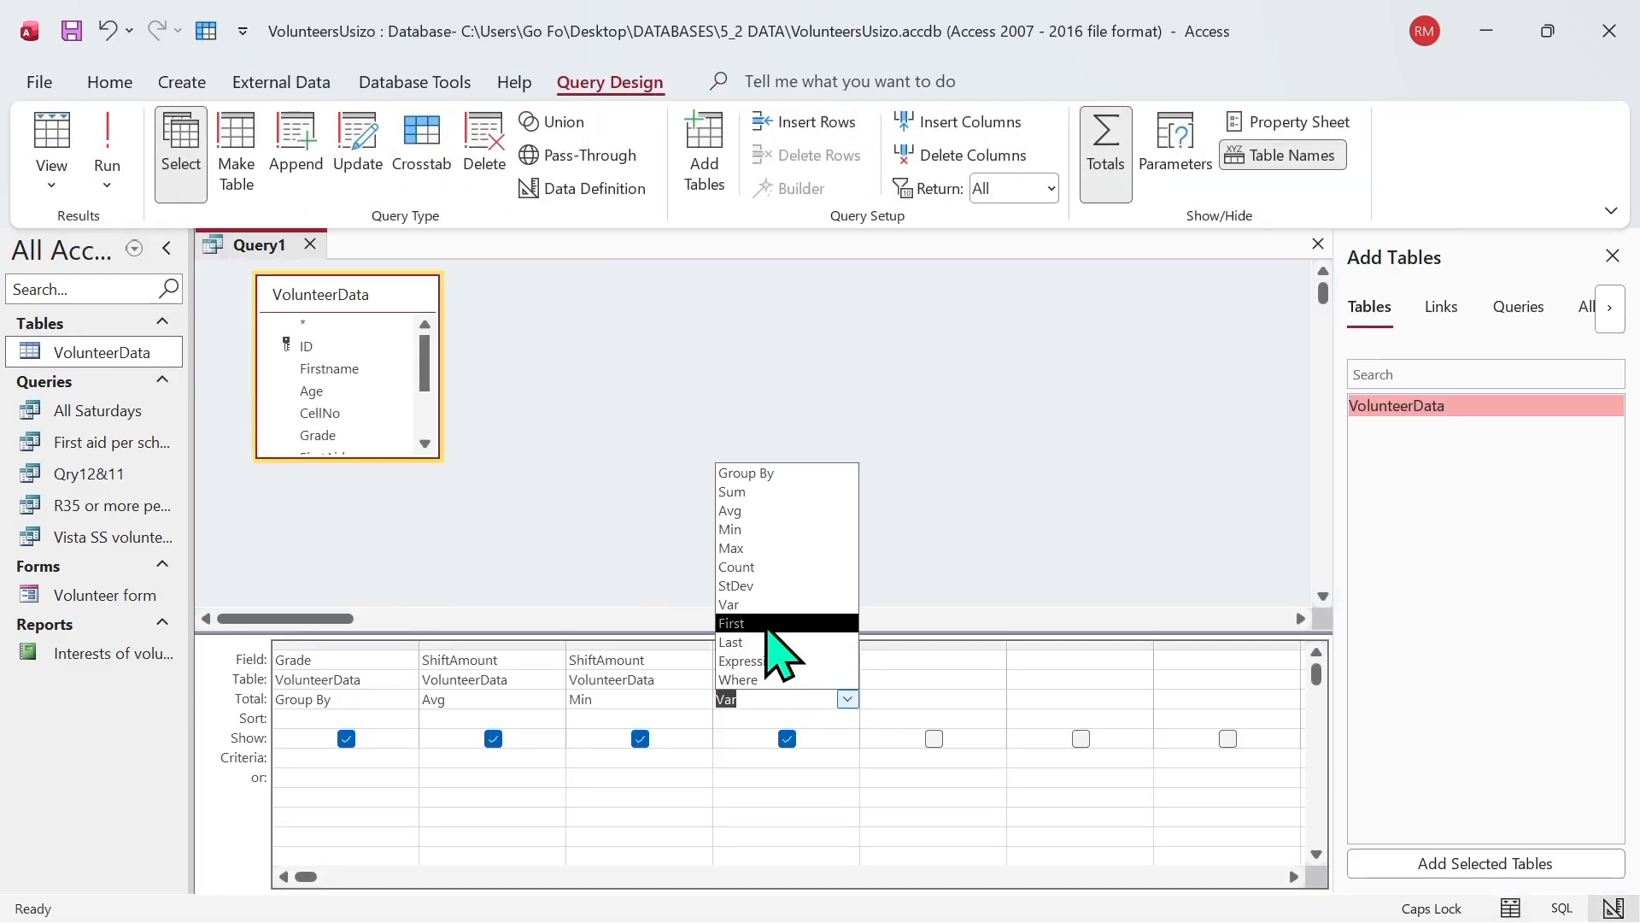
left_click(755, 588)
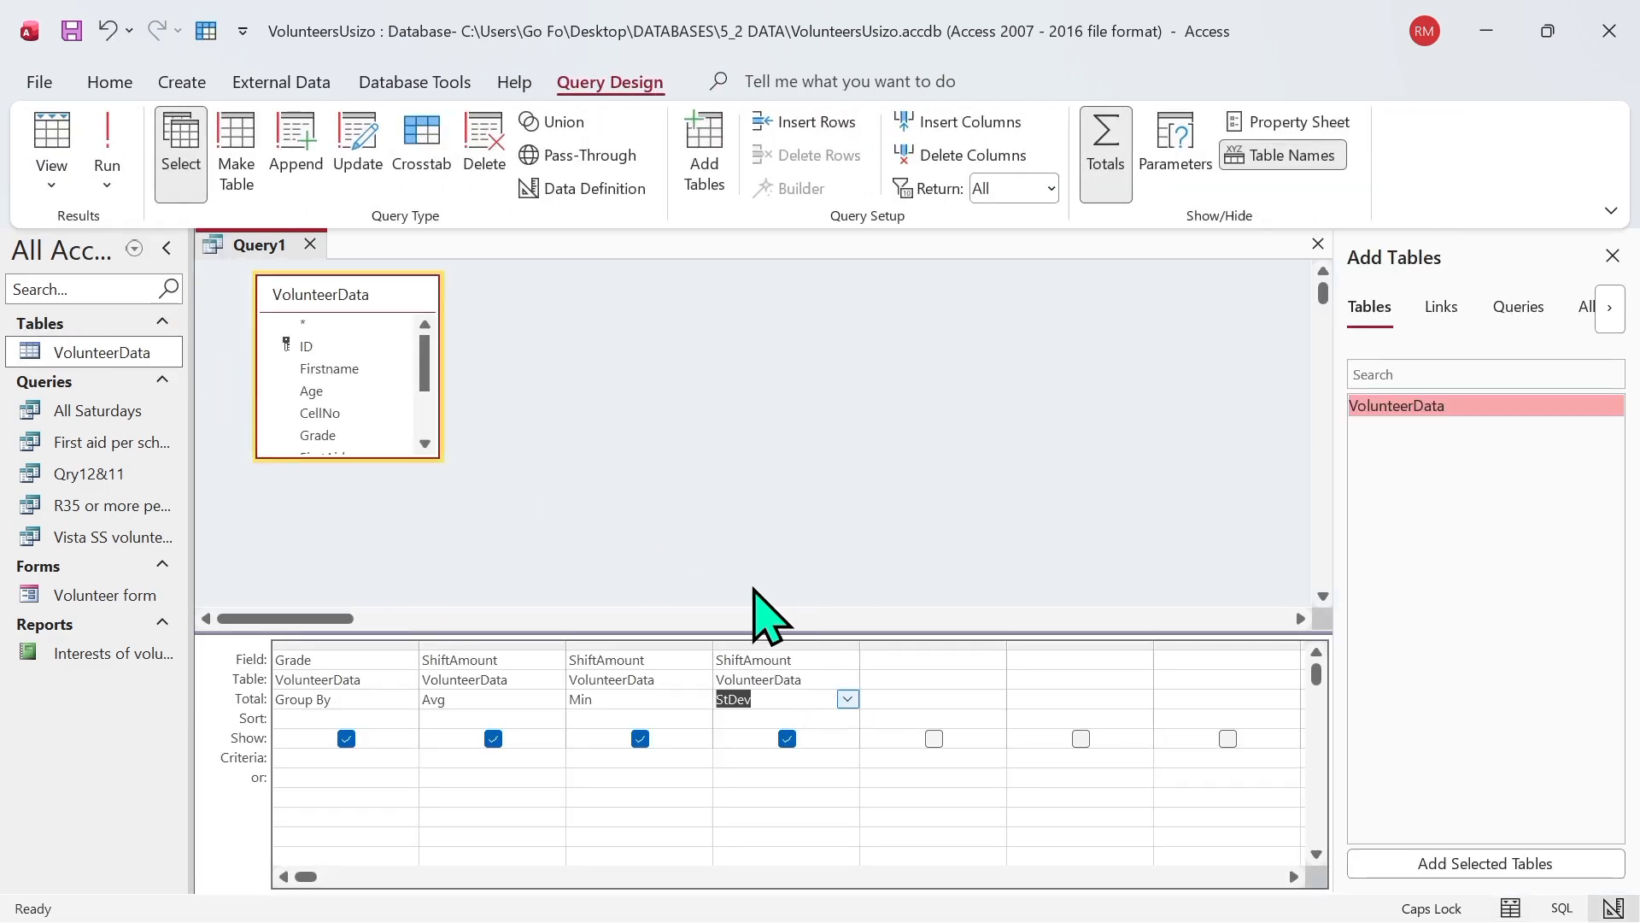
left_click(102, 145)
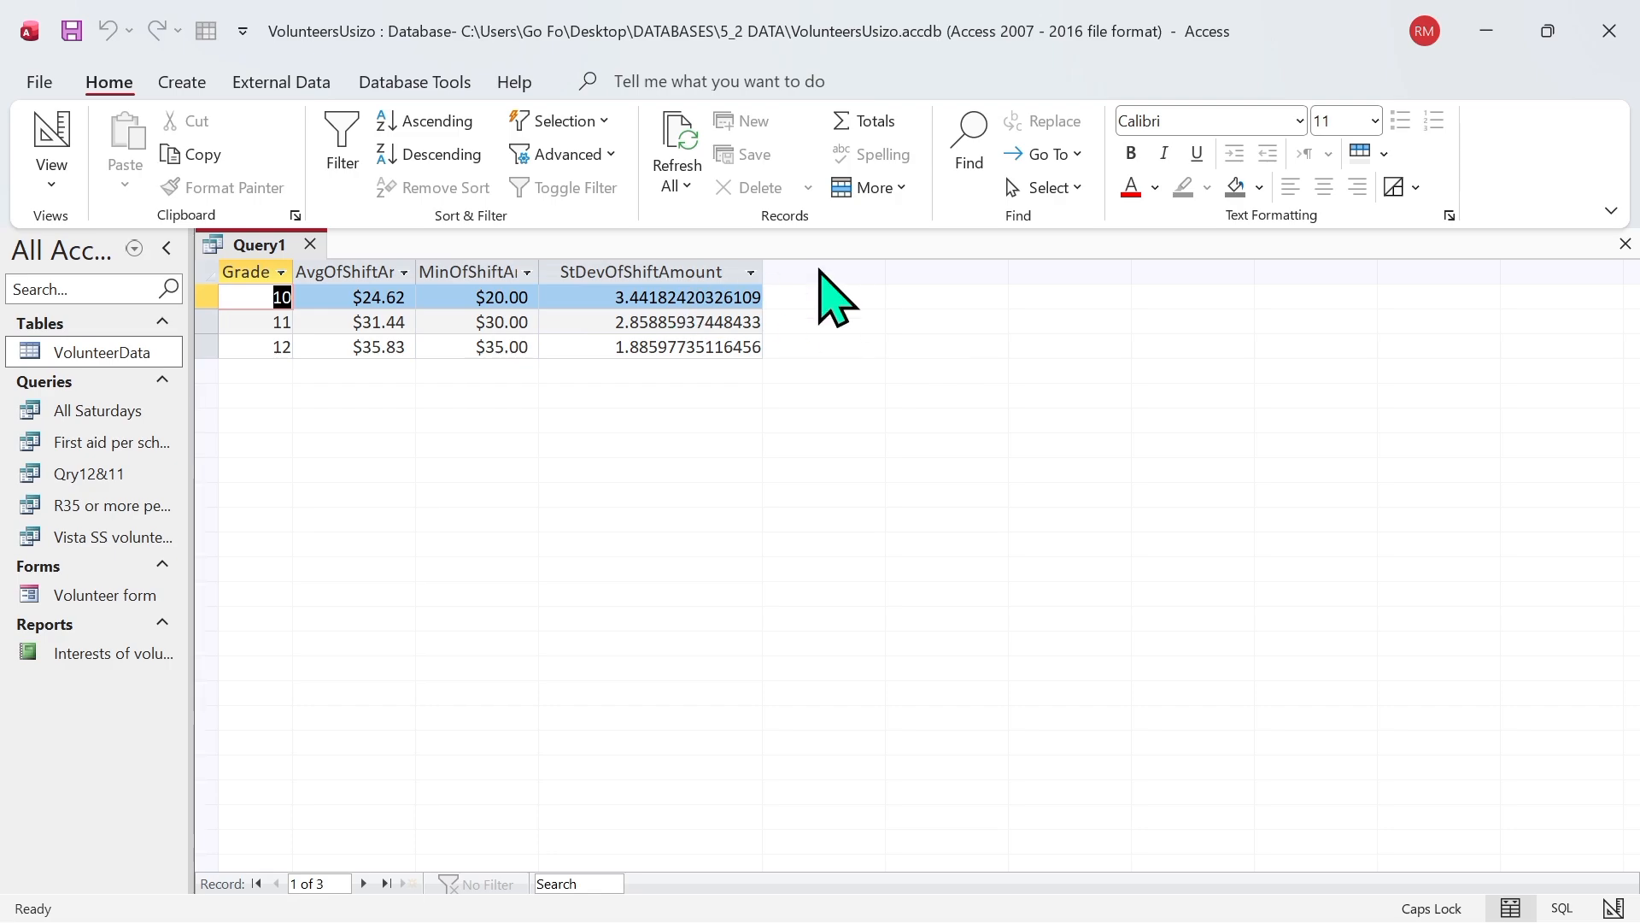
Step: Close the query, saving it as QRYAvgLearners, and select it among the database's saved queries
left_click(311, 245)
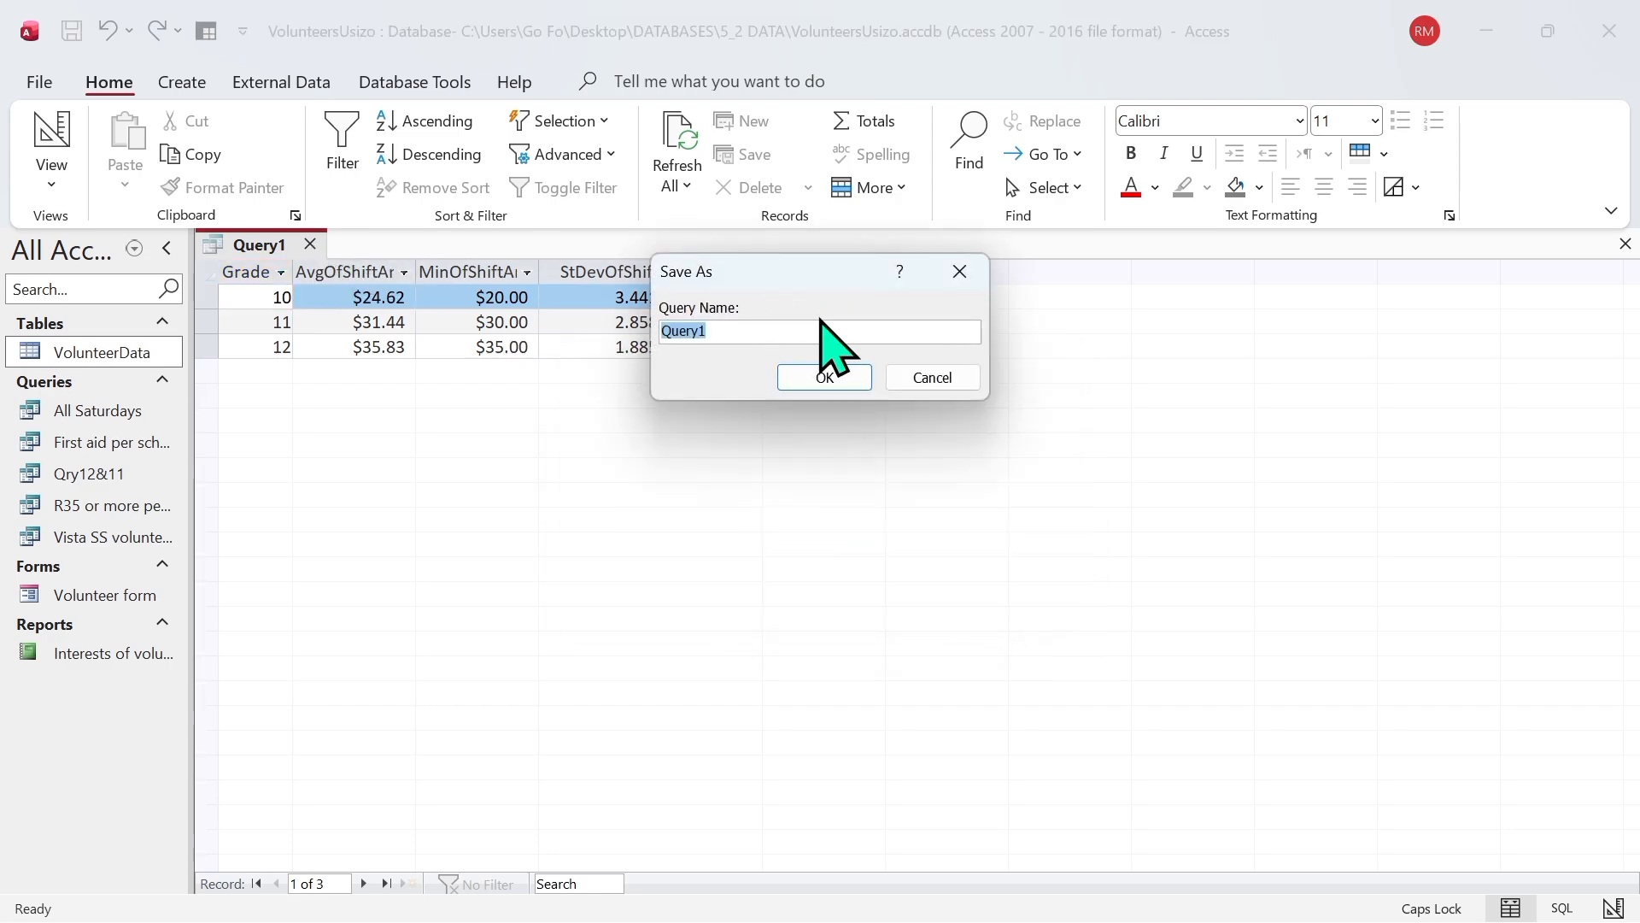
left_click(718, 333)
key("BackSpace")
key("BackSpace")
key("BackSpace")
key("BackSpace")
type("RY")
key("Caps_Lock")
key("Caps_Lock")
type("A")
key("Caps_Lock")
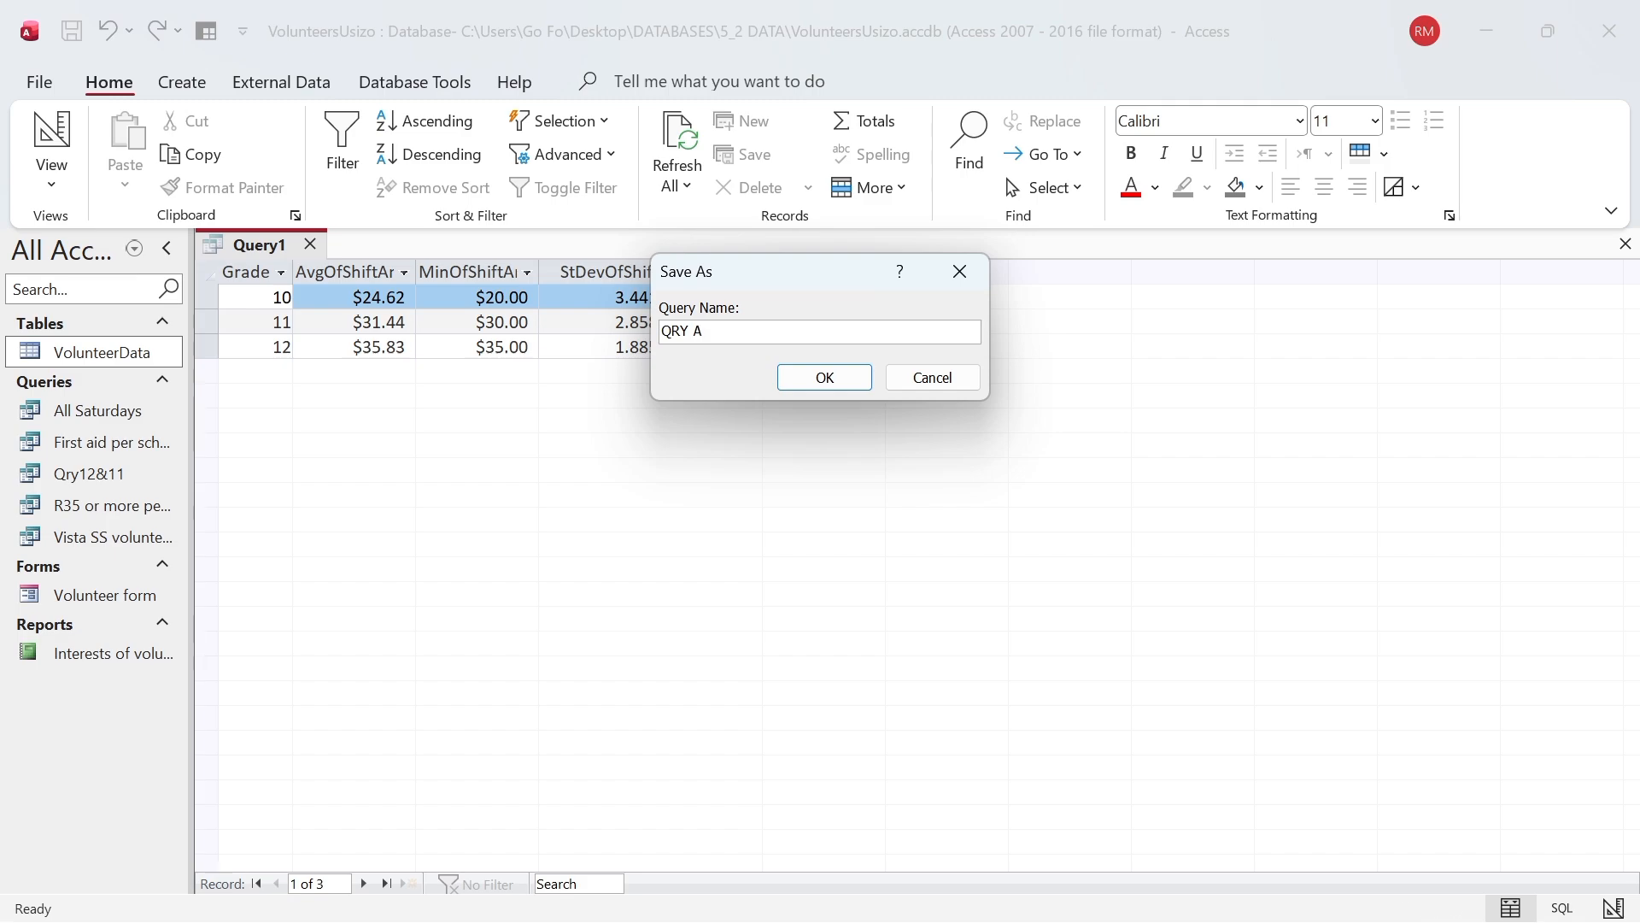
type("vg")
key("Caps_Lock")
type("L")
key("Caps_Lock")
key("BackSpace")
left_click(826, 378)
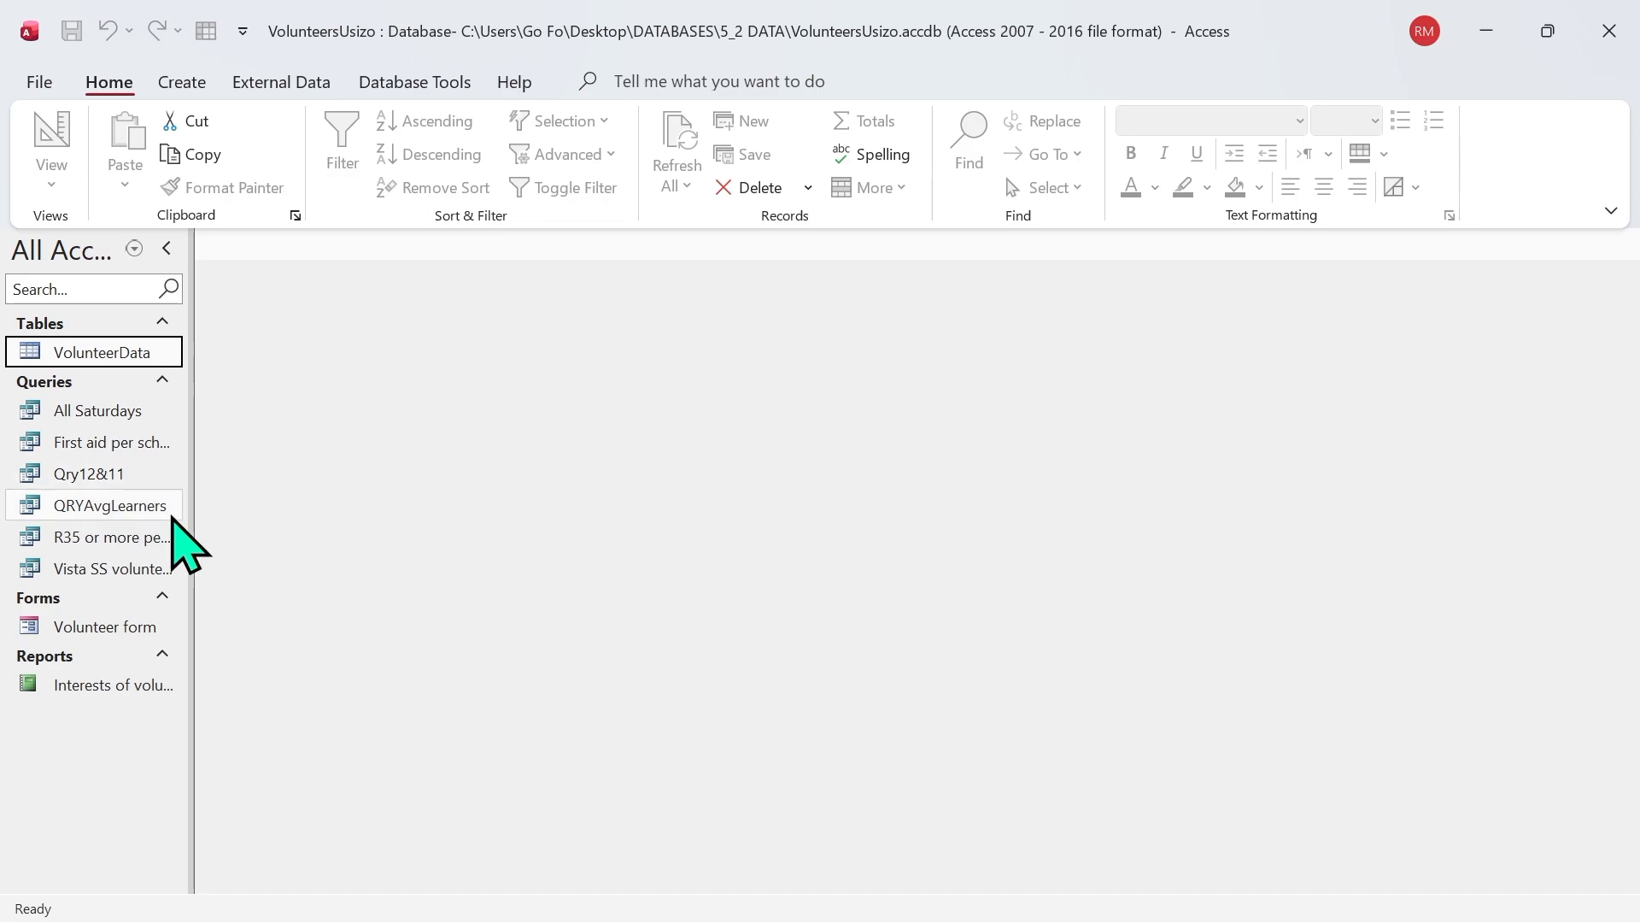
left_click(149, 508)
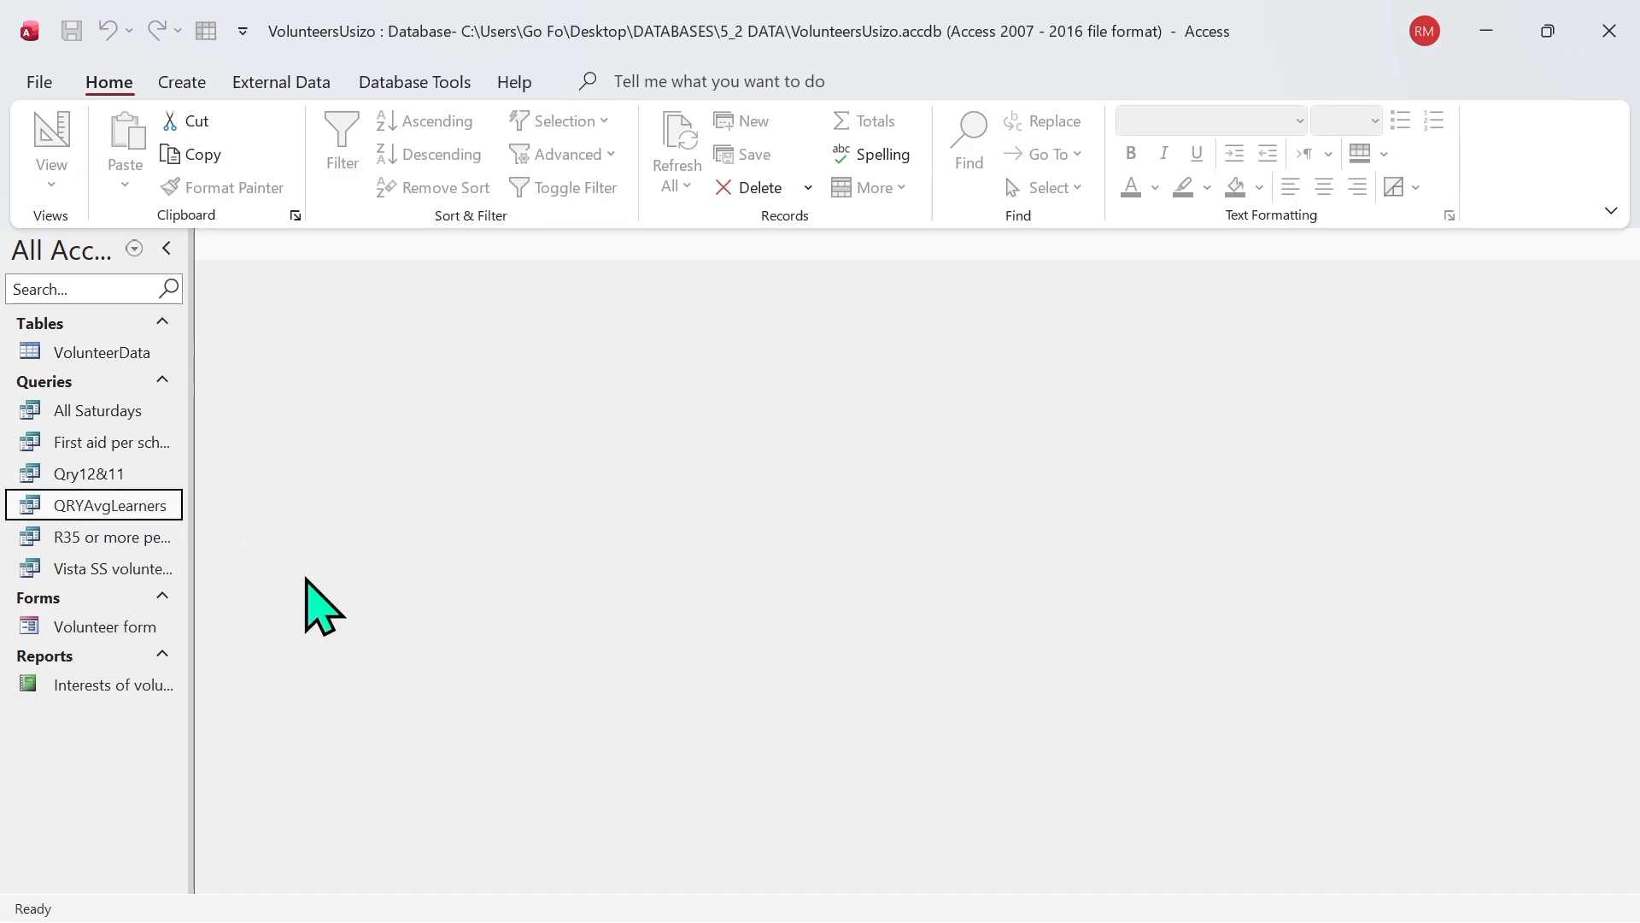